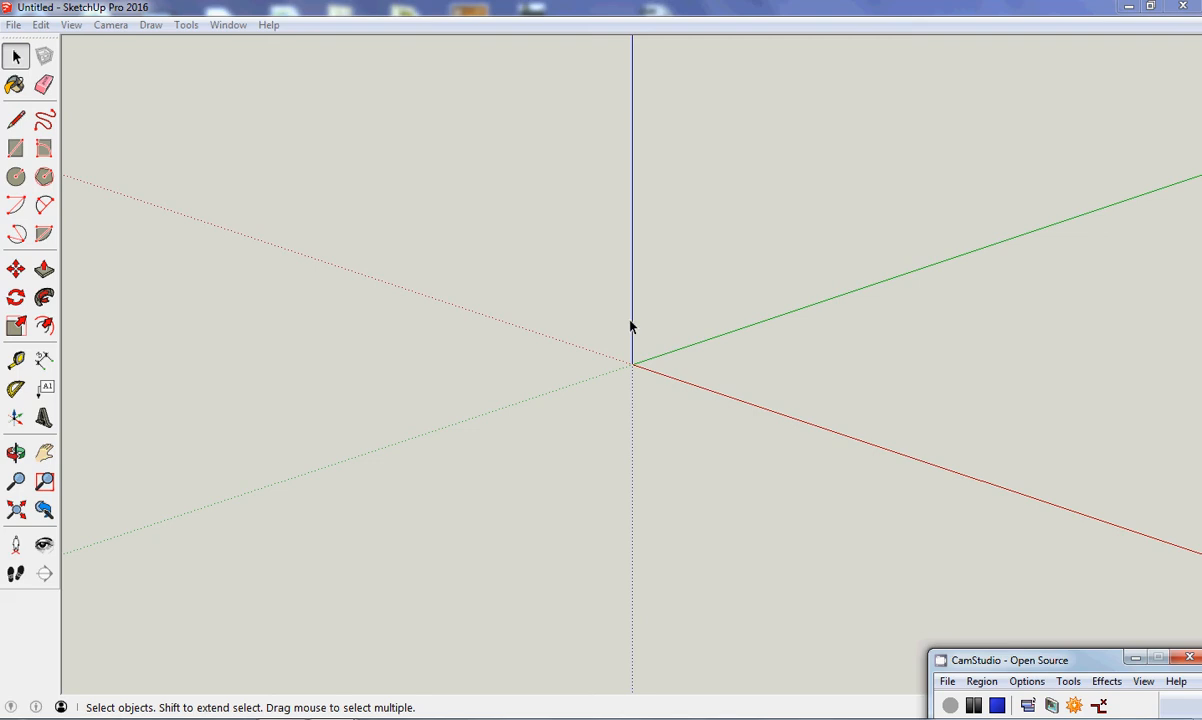
- Draw an 80 x 80 mm square on the ground plane with its first corner at the origin
{"action": "left_click", "coordinate": [15, 148]}
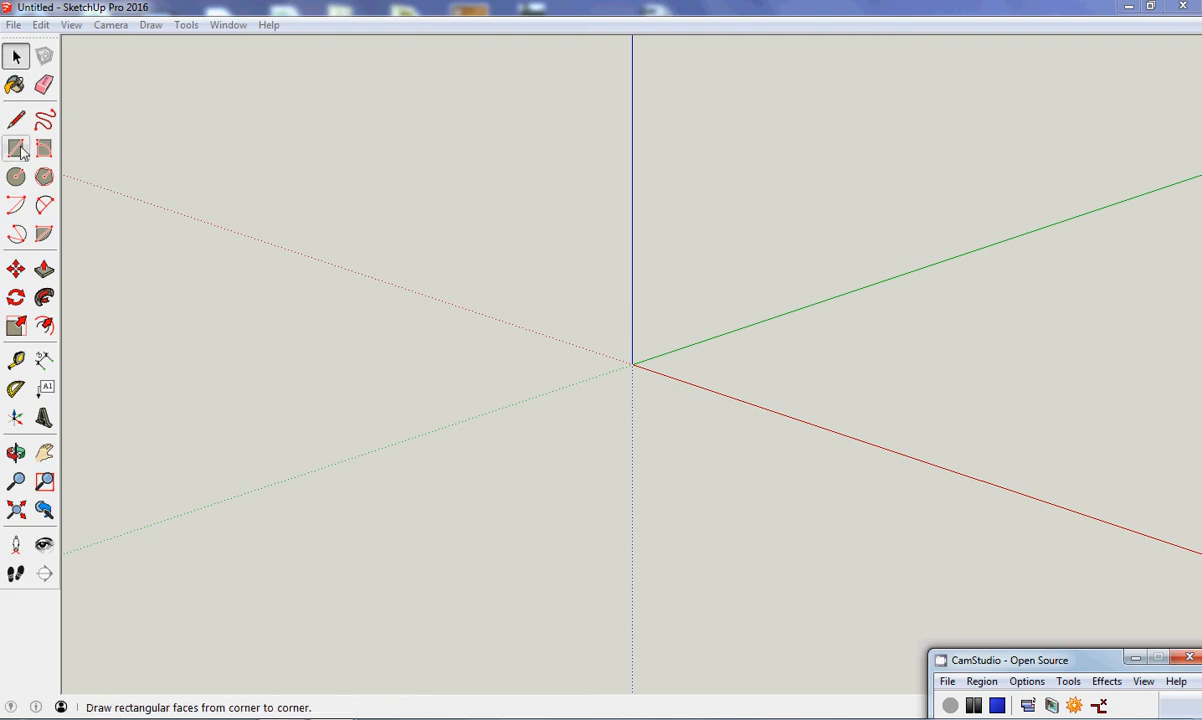
{"action": "left_click", "coordinate": [633, 363]}
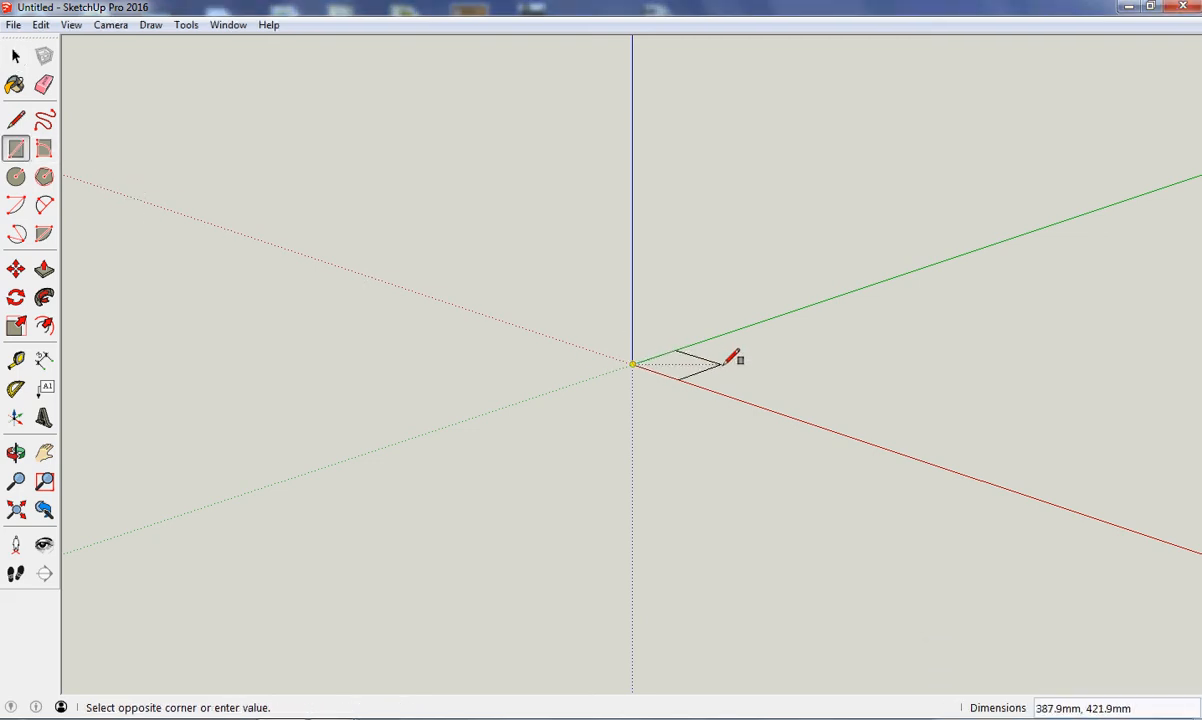
{"action": "type", "text": "80,80"}
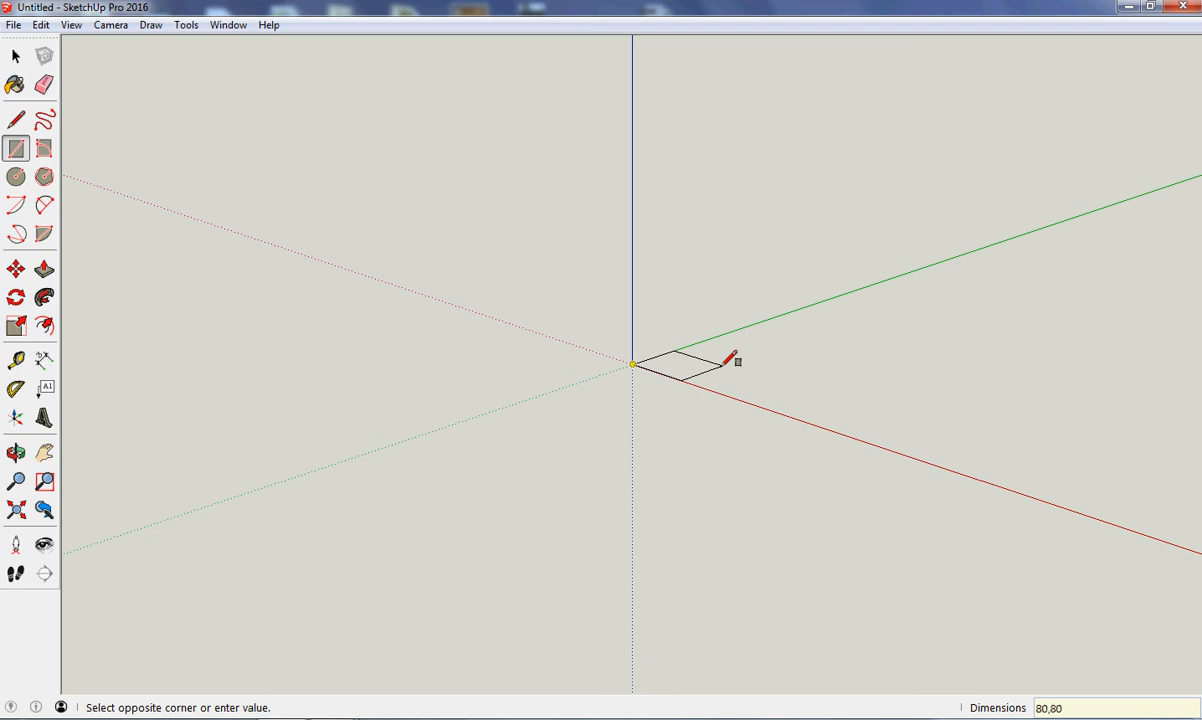
{"action": "key", "text": "Return"}
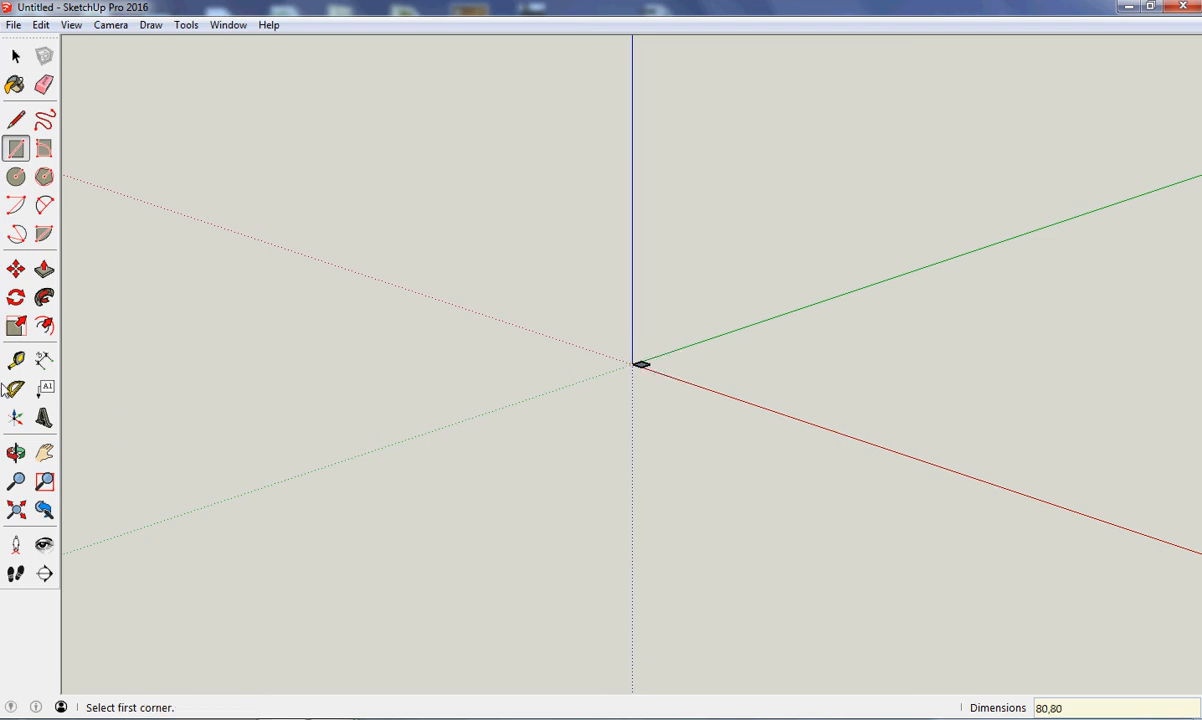
- Offset the square's outline 10 mm inward to create a smaller concentric square
{"action": "left_click", "coordinate": [15, 481]}
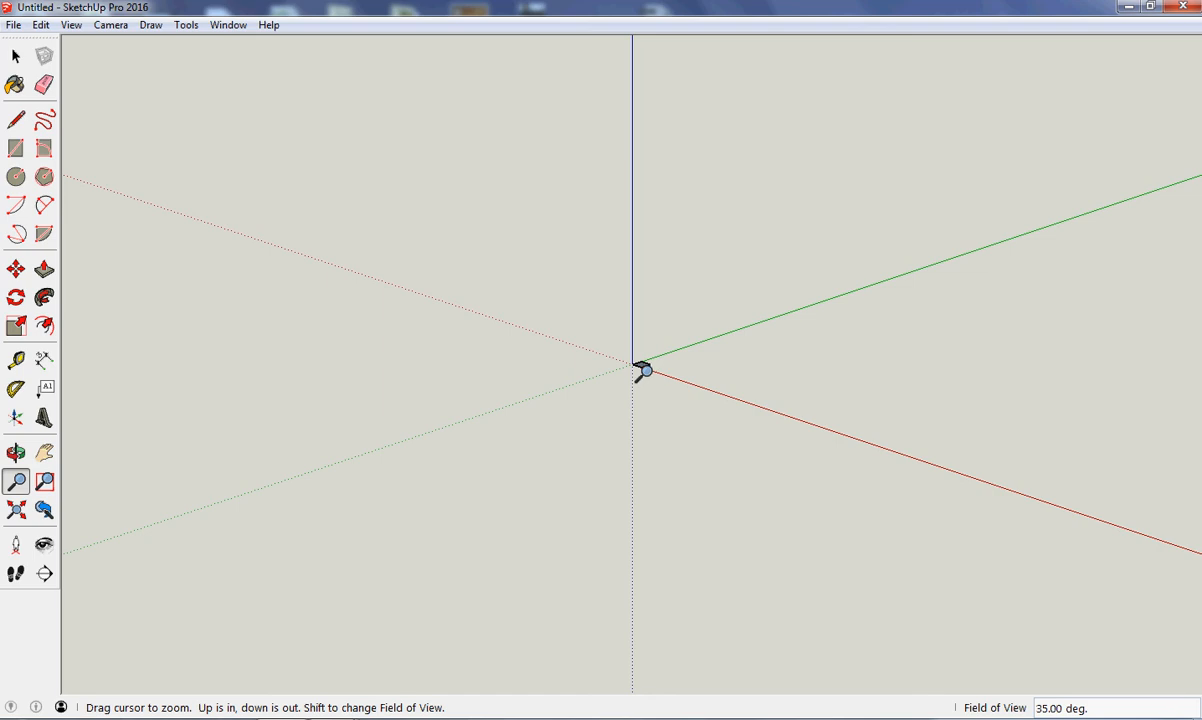
{"action": "scroll", "coordinate": [641, 366], "scroll_direction": "up", "scroll_amount": 5}
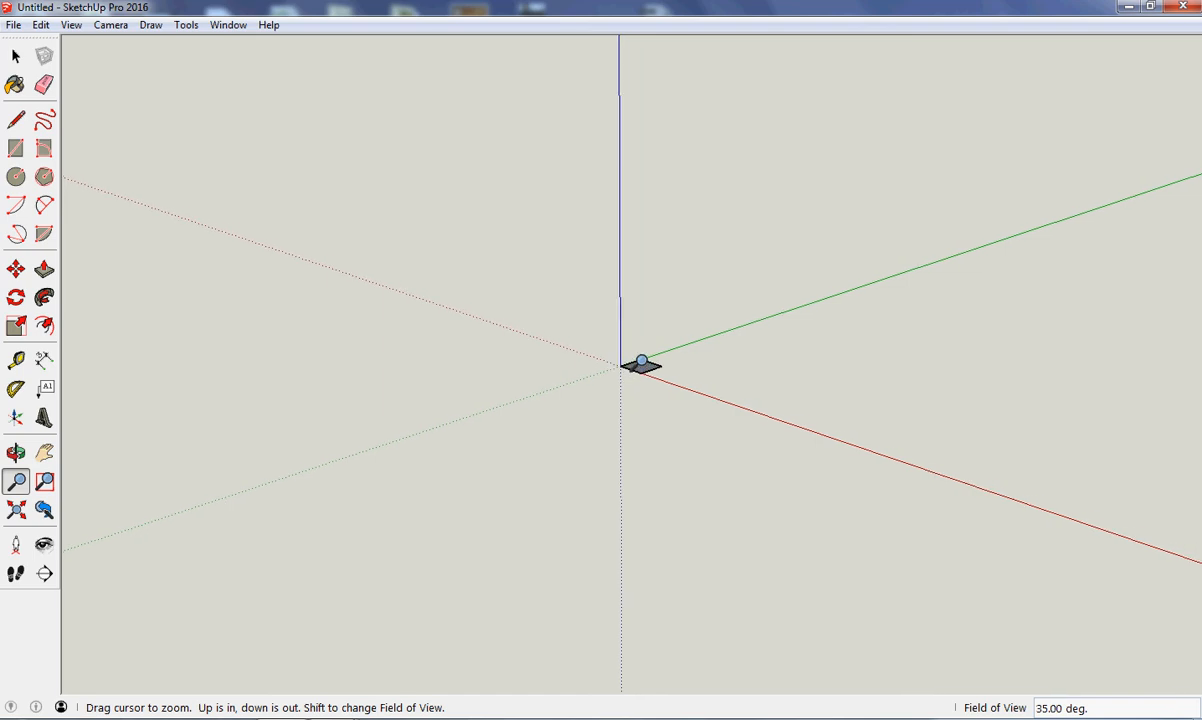
{"action": "scroll", "coordinate": [626, 403], "scroll_direction": "up", "scroll_amount": 8}
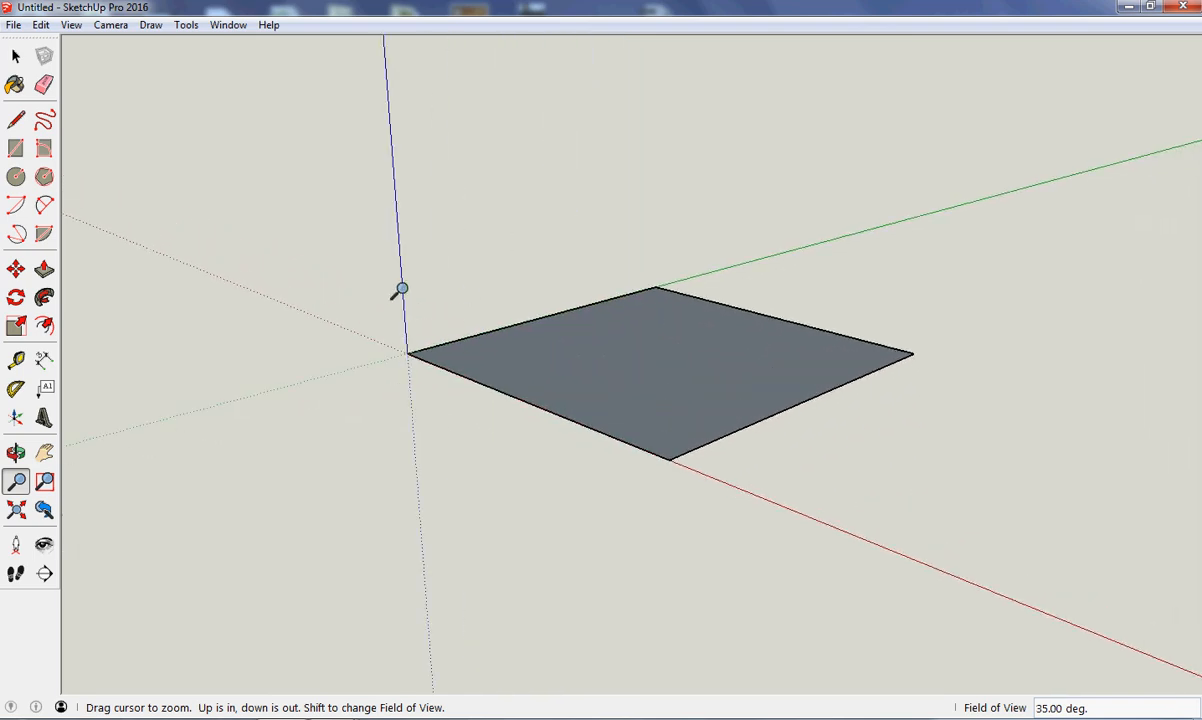
{"action": "left_click", "coordinate": [44, 325]}
{"action": "left_click", "coordinate": [494, 330]}
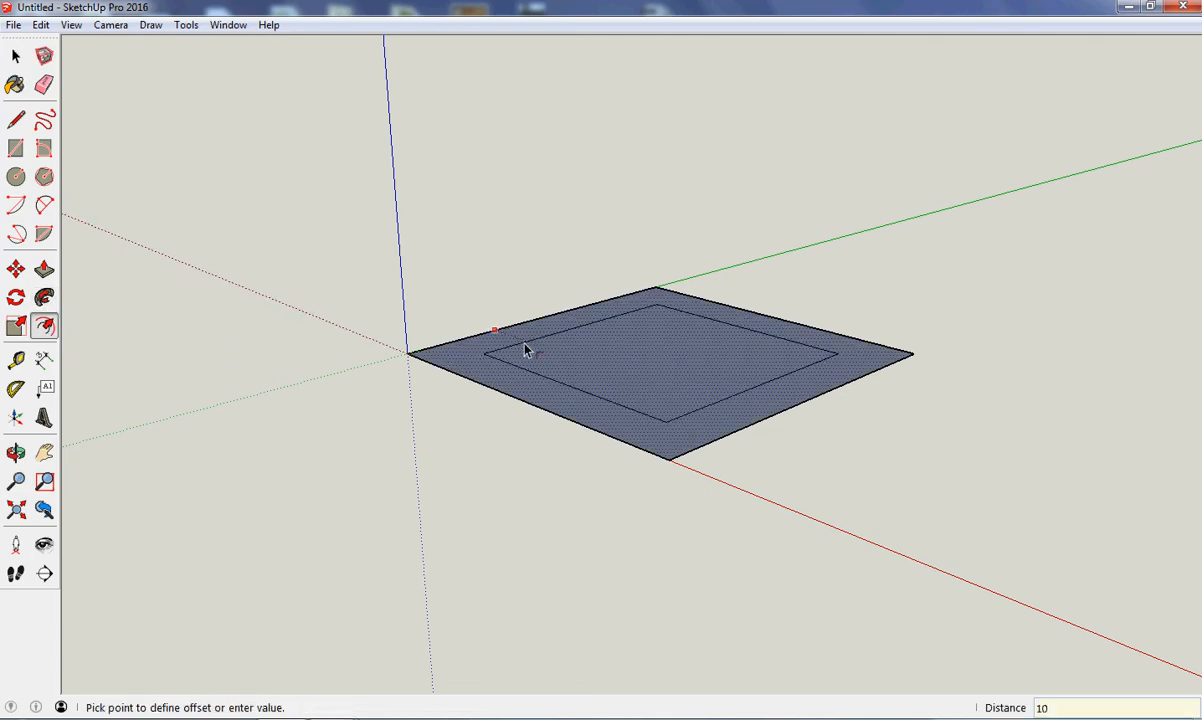
{"action": "key", "text": "Return"}
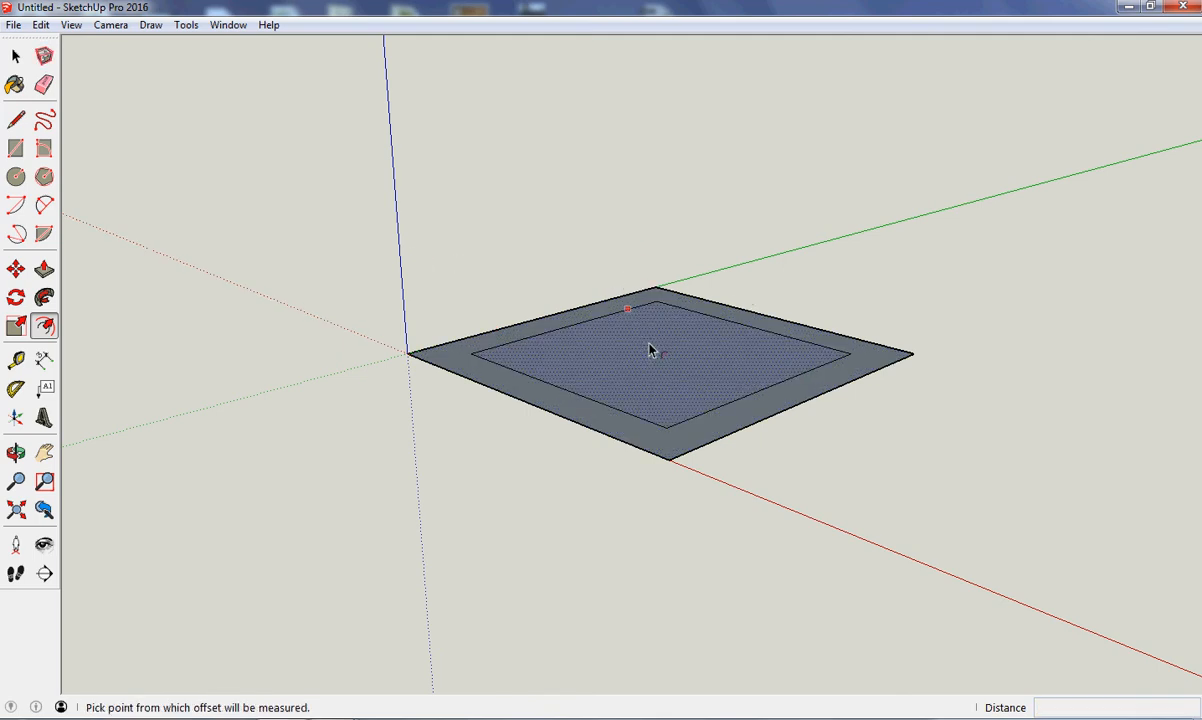
{"action": "left_click", "coordinate": [731, 381]}
{"action": "key", "text": "Escape"}
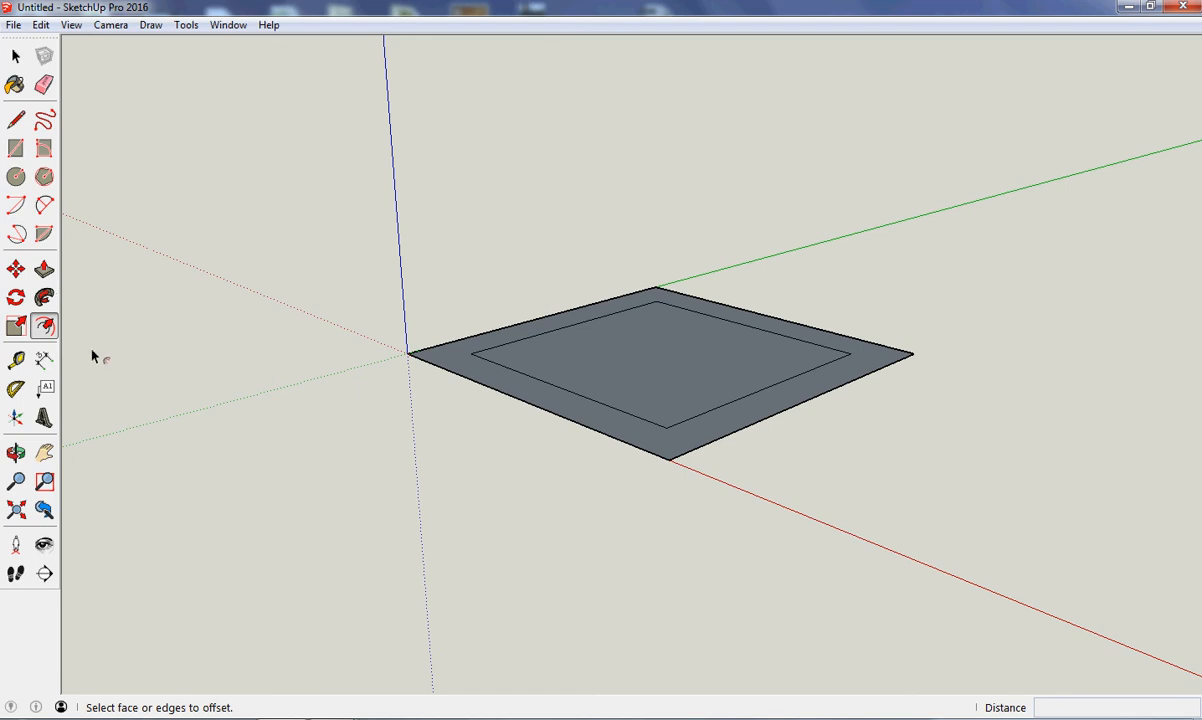
- Move the inner square face 25 mm straight up along the blue axis to form a tapered block
{"action": "left_click", "coordinate": [16, 269]}
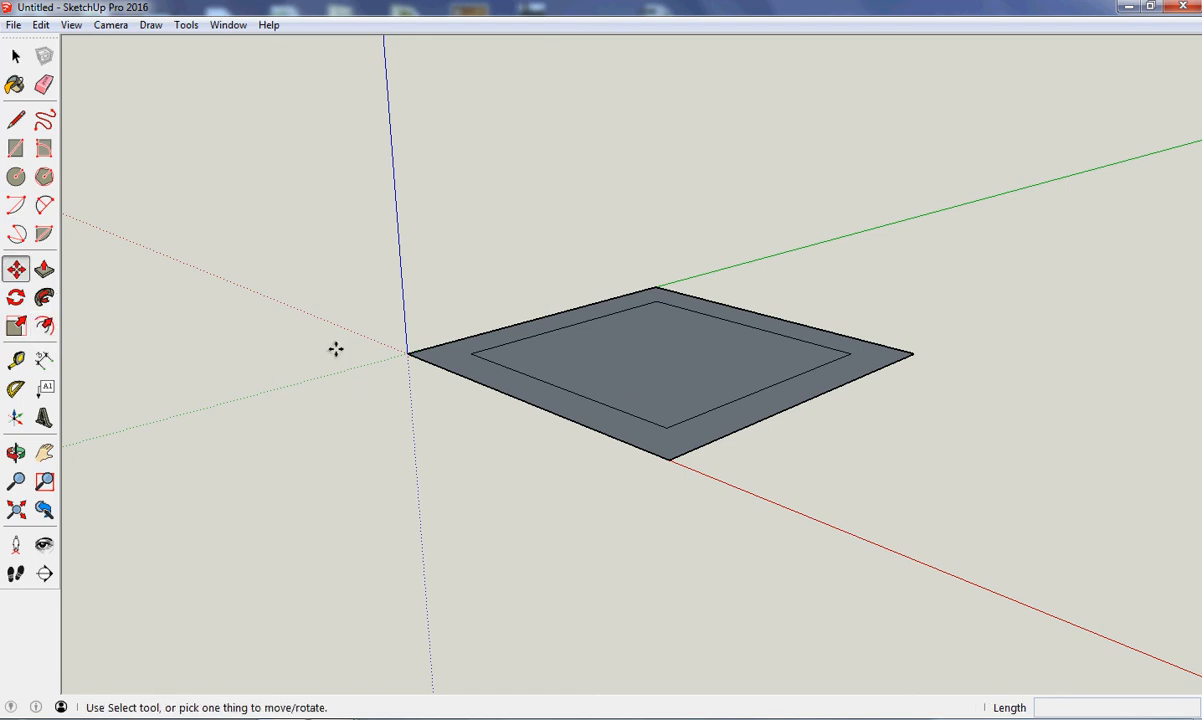
{"action": "left_click", "coordinate": [664, 361]}
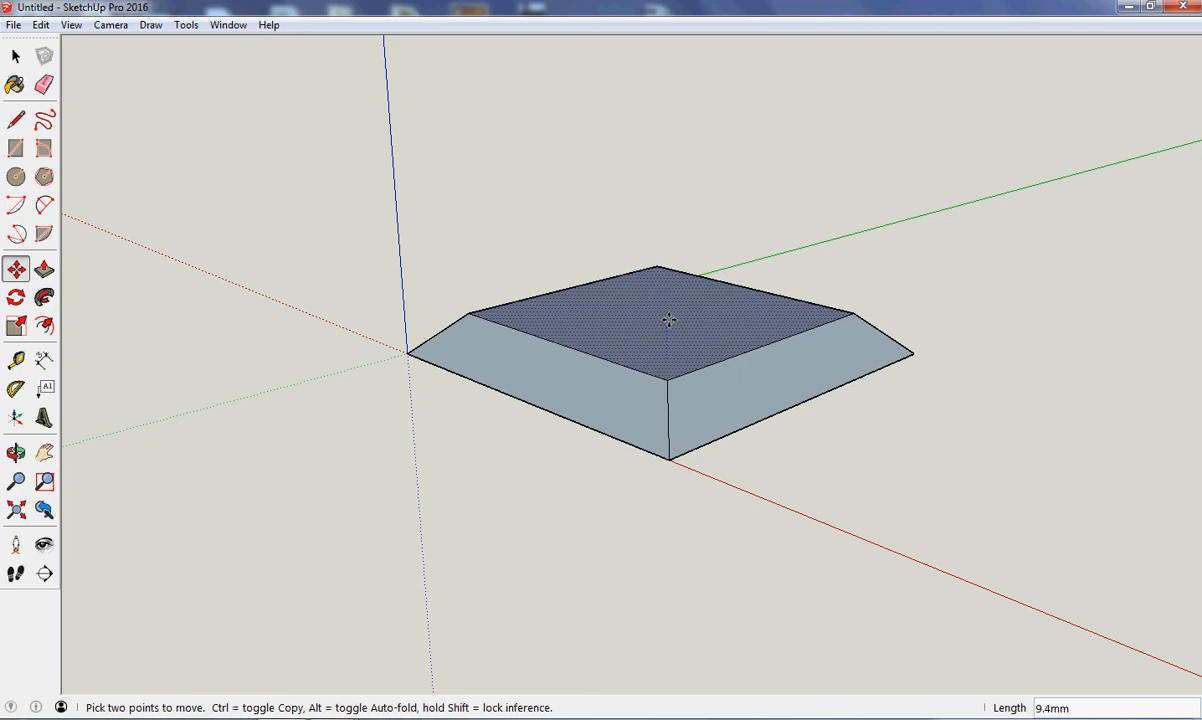
{"action": "key", "text": "Return"}
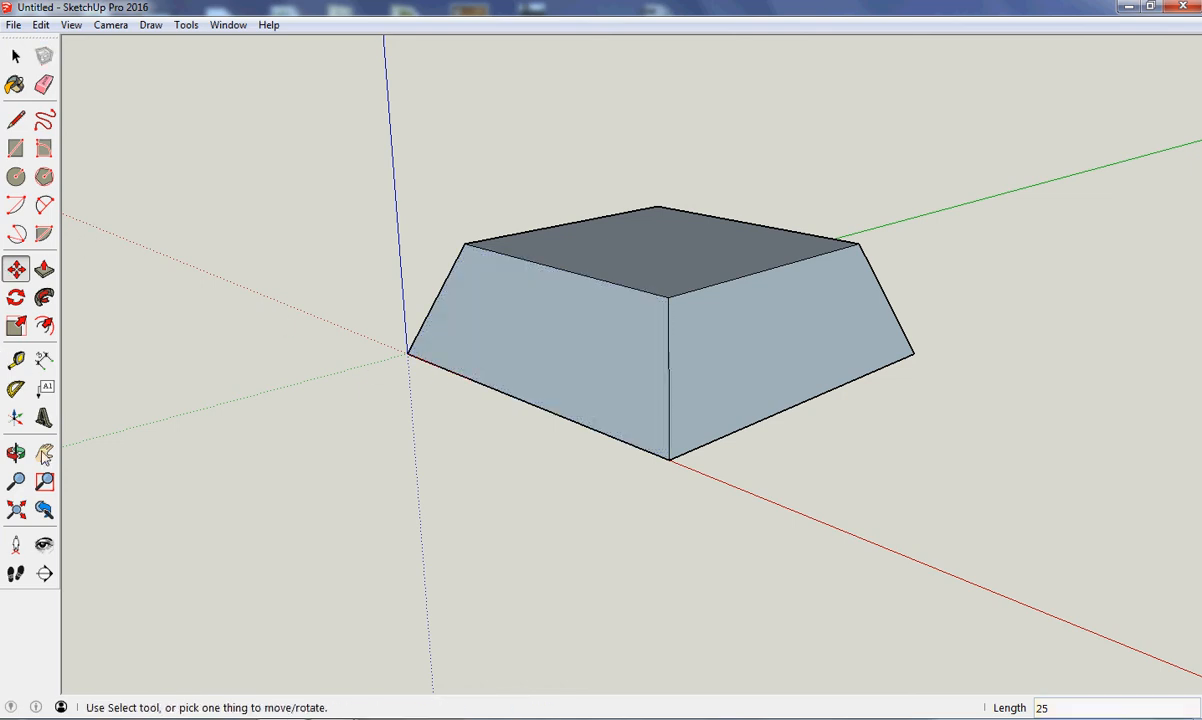
- Move the top face's edge farthest along the green axis 20 mm inward, parallel to that axis
{"action": "left_click", "coordinate": [15, 453]}
{"action": "left_click_drag", "start_coordinate": [571, 435], "coordinate": [461, 362]}
{"action": "left_click_drag", "start_coordinate": [785, 403], "coordinate": [865, 380]}
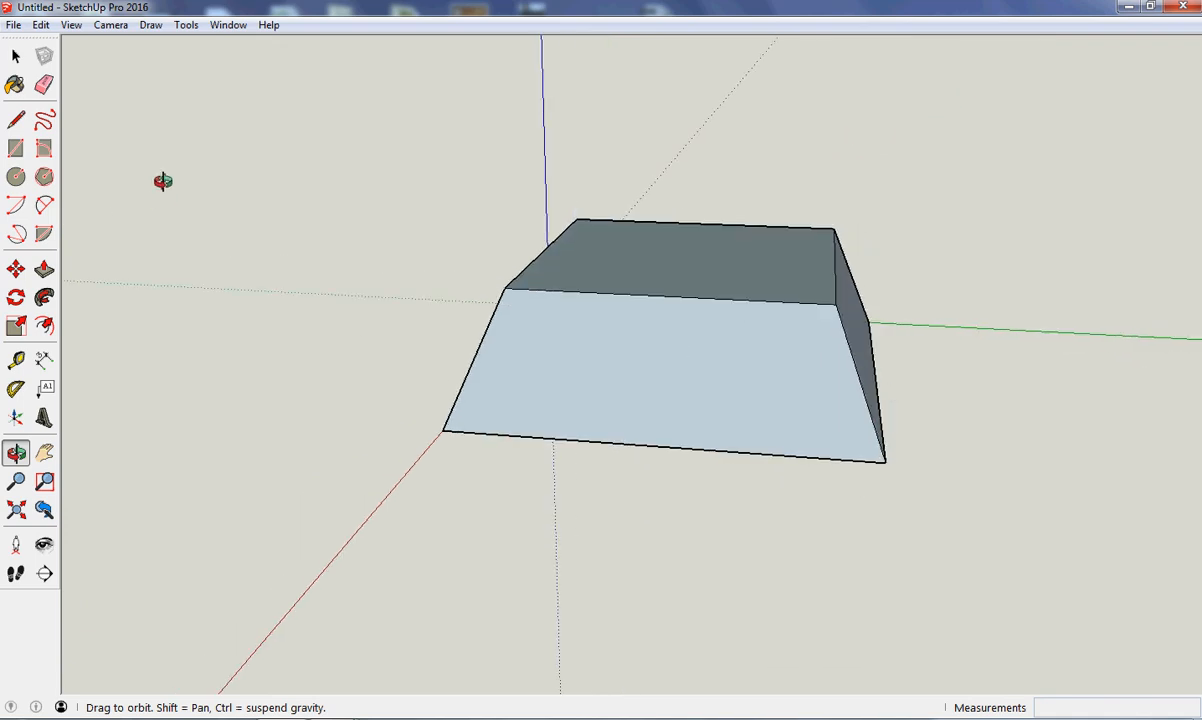
{"action": "left_click", "coordinate": [15, 56]}
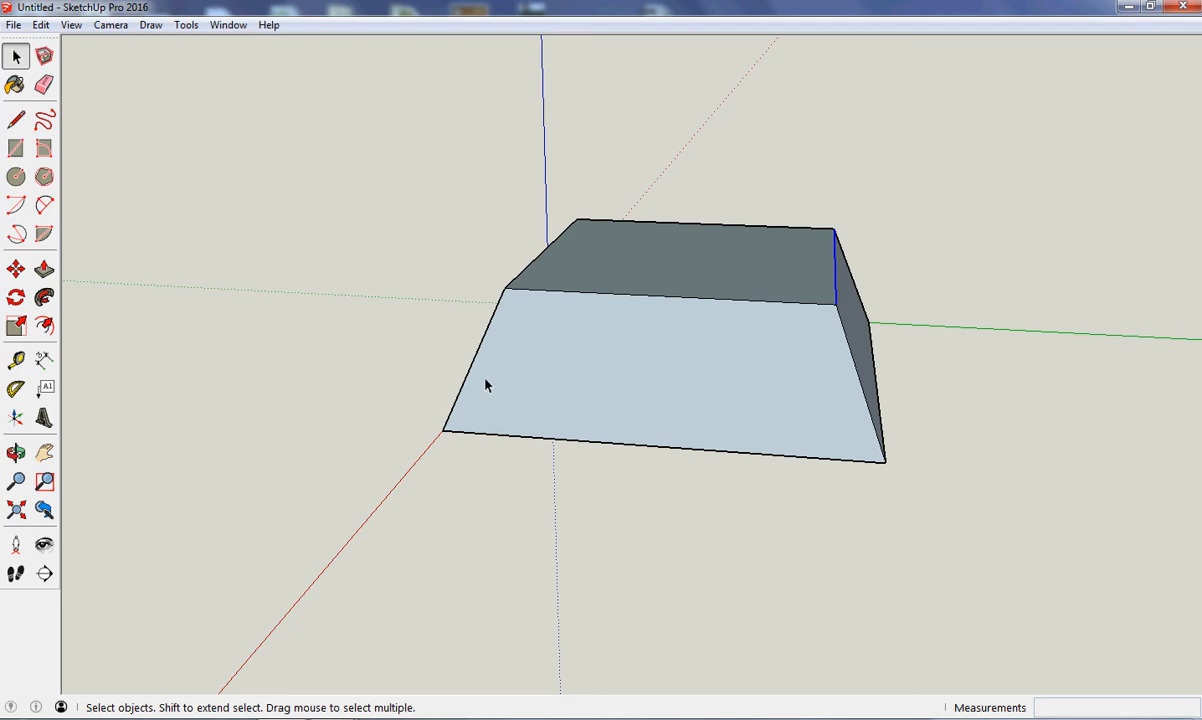
{"action": "left_click", "coordinate": [15, 269]}
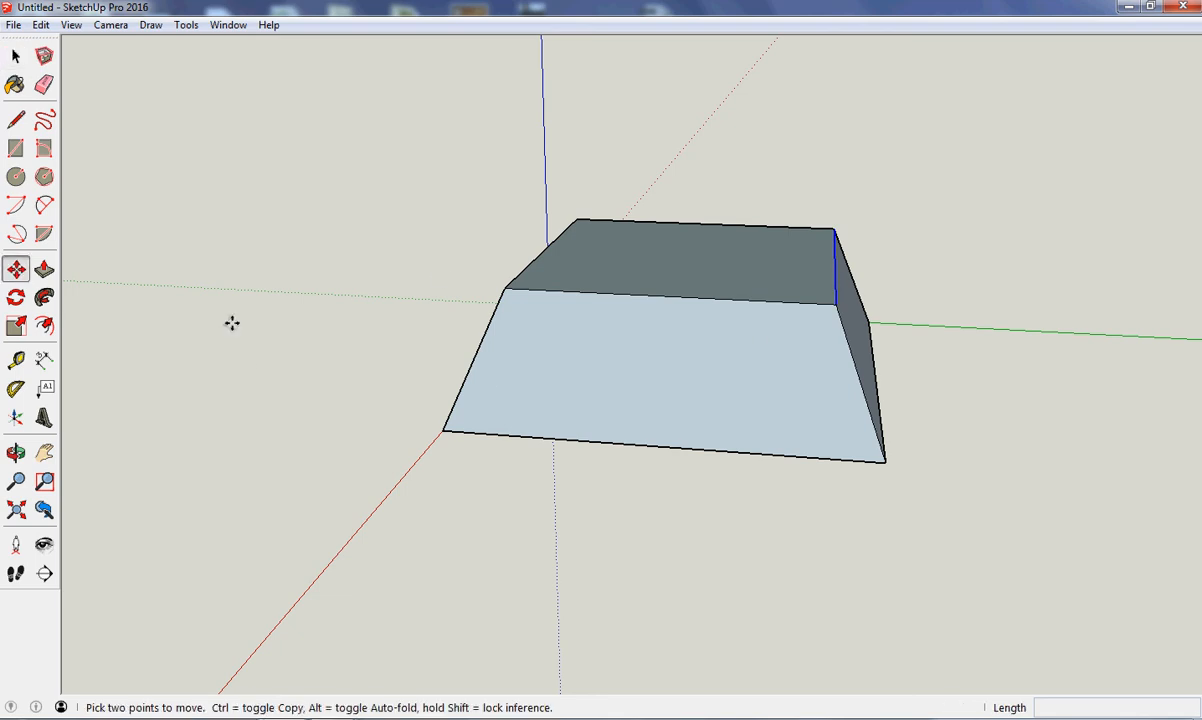
{"action": "left_click", "coordinate": [836, 260]}
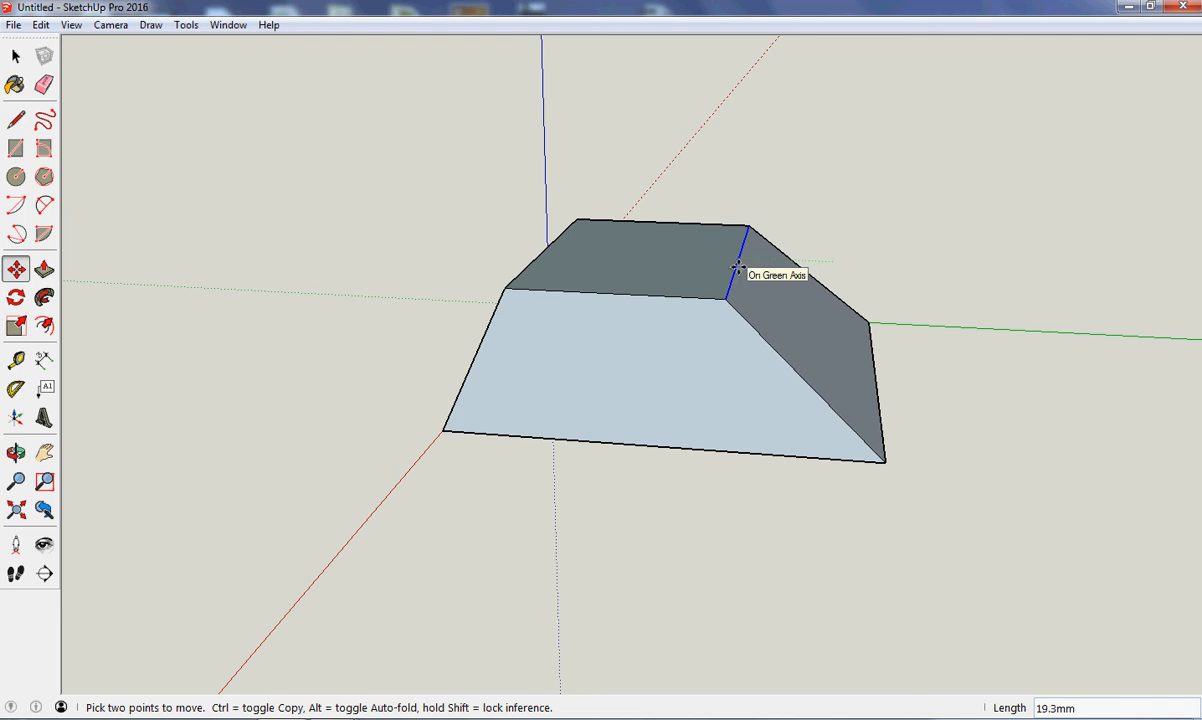
{"action": "type", "text": "20"}
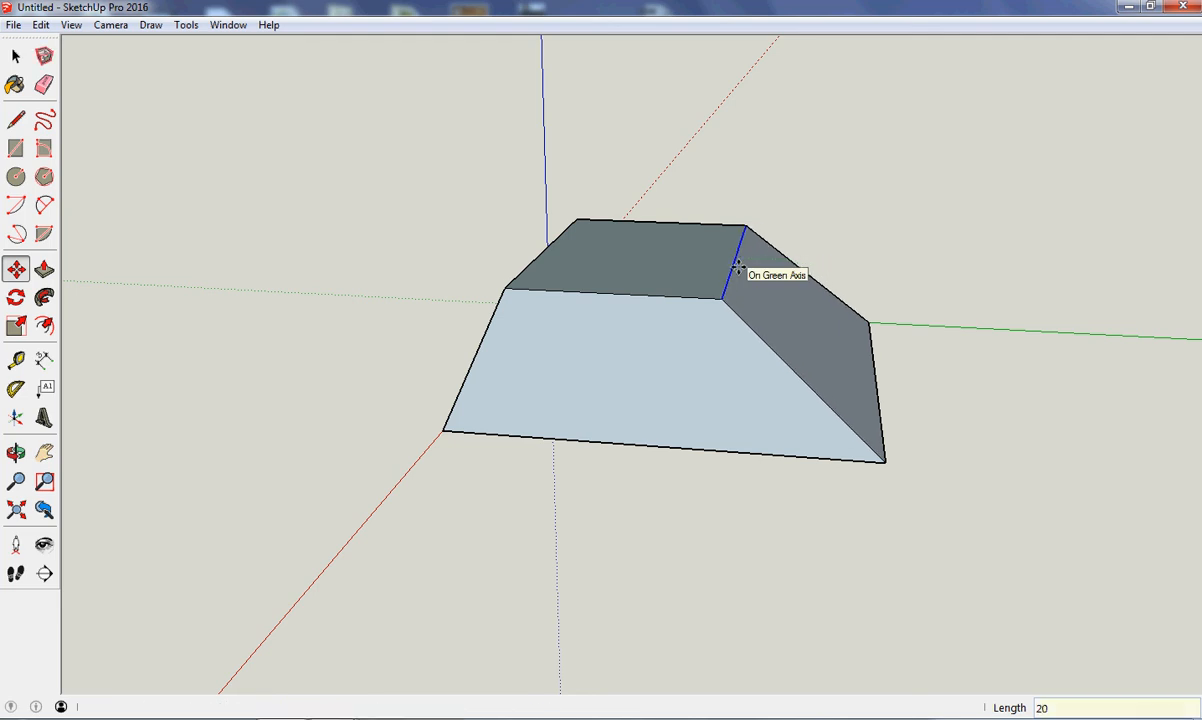
{"action": "key", "text": "Return"}
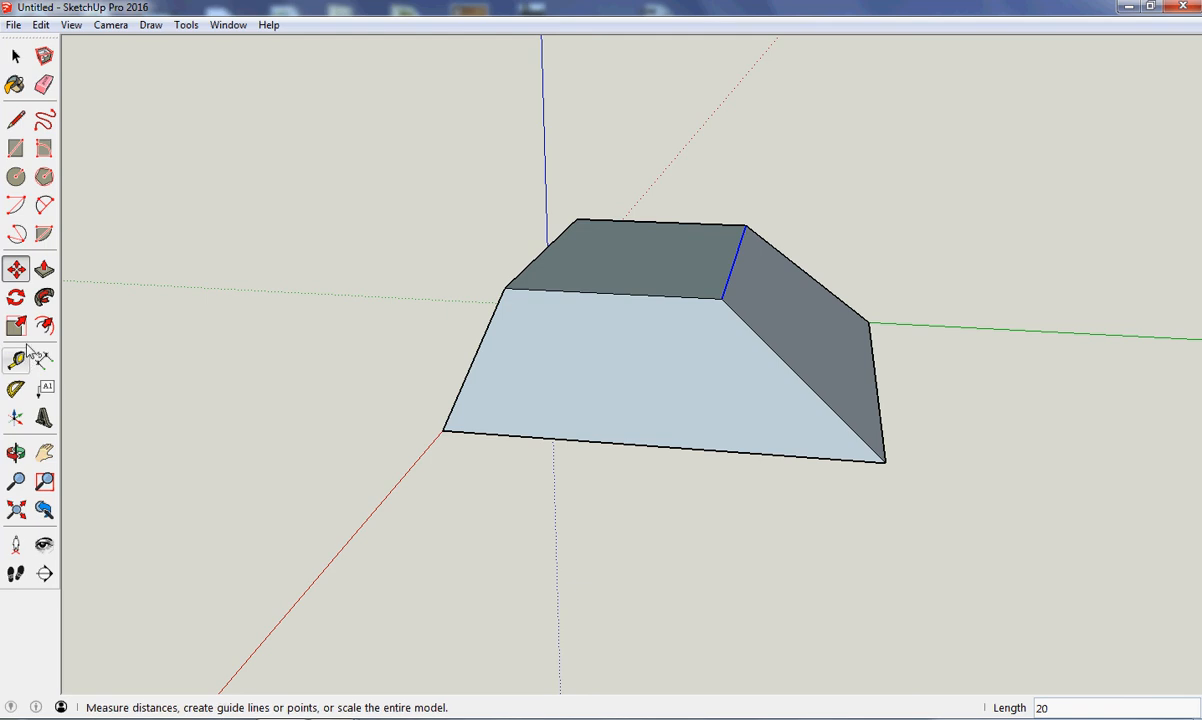
{"action": "left_click", "coordinate": [16, 299]}
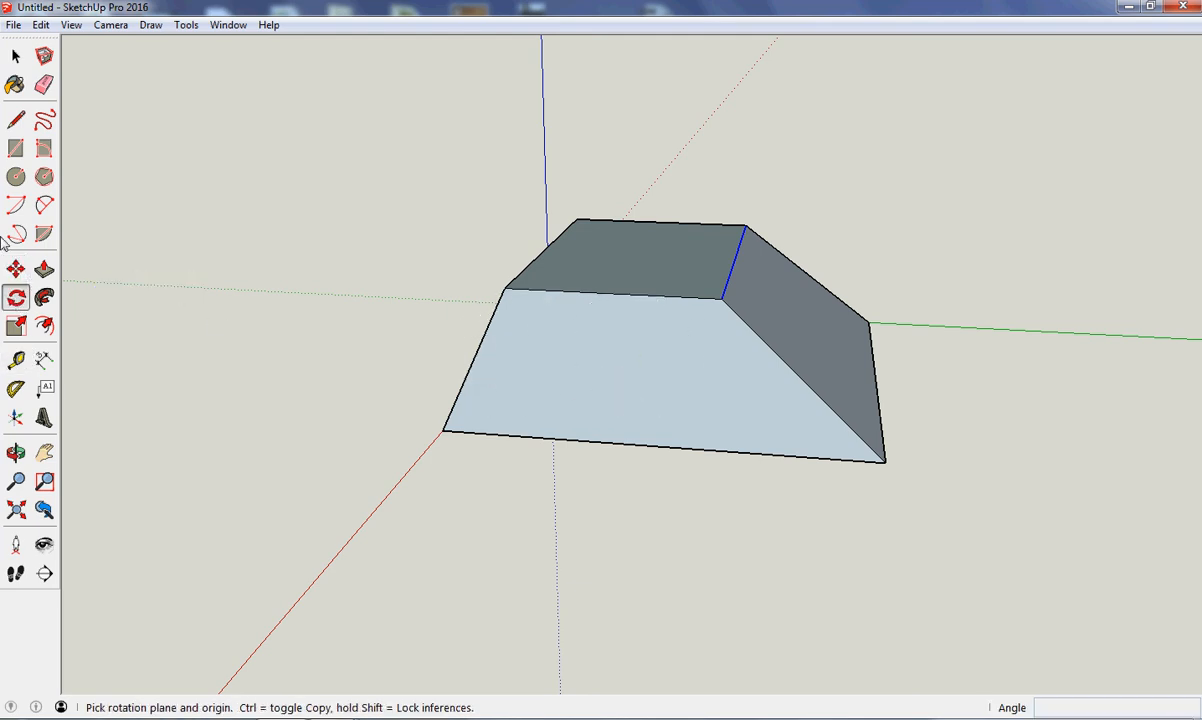
{"action": "left_click", "coordinate": [16, 453]}
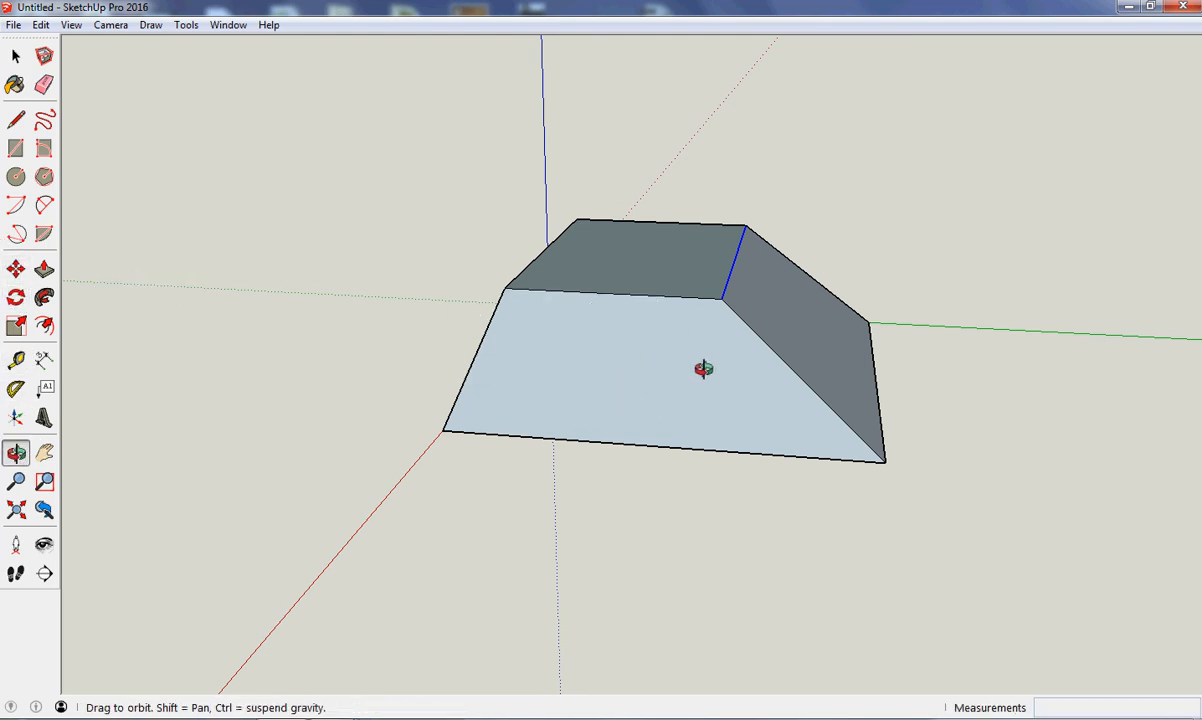
{"action": "left_click_drag", "start_coordinate": [706, 370], "coordinate": [459, 343]}
{"action": "left_click_drag", "start_coordinate": [772, 347], "coordinate": [502, 480]}
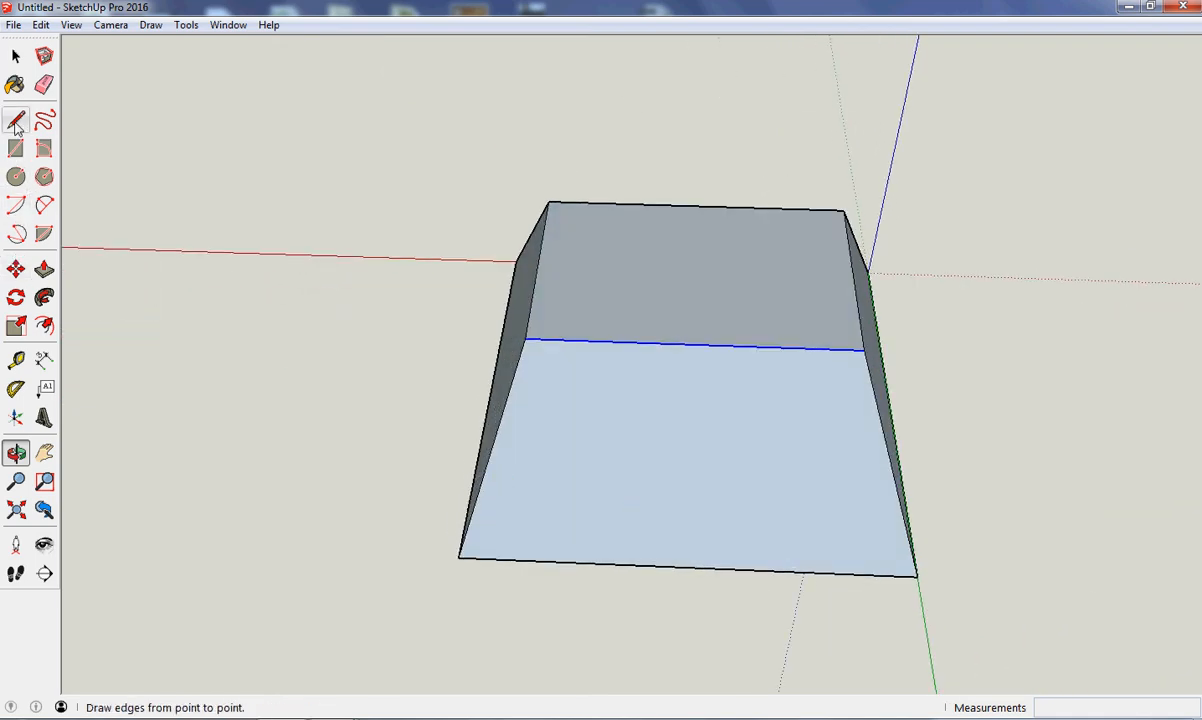
{"action": "left_click", "coordinate": [16, 269]}
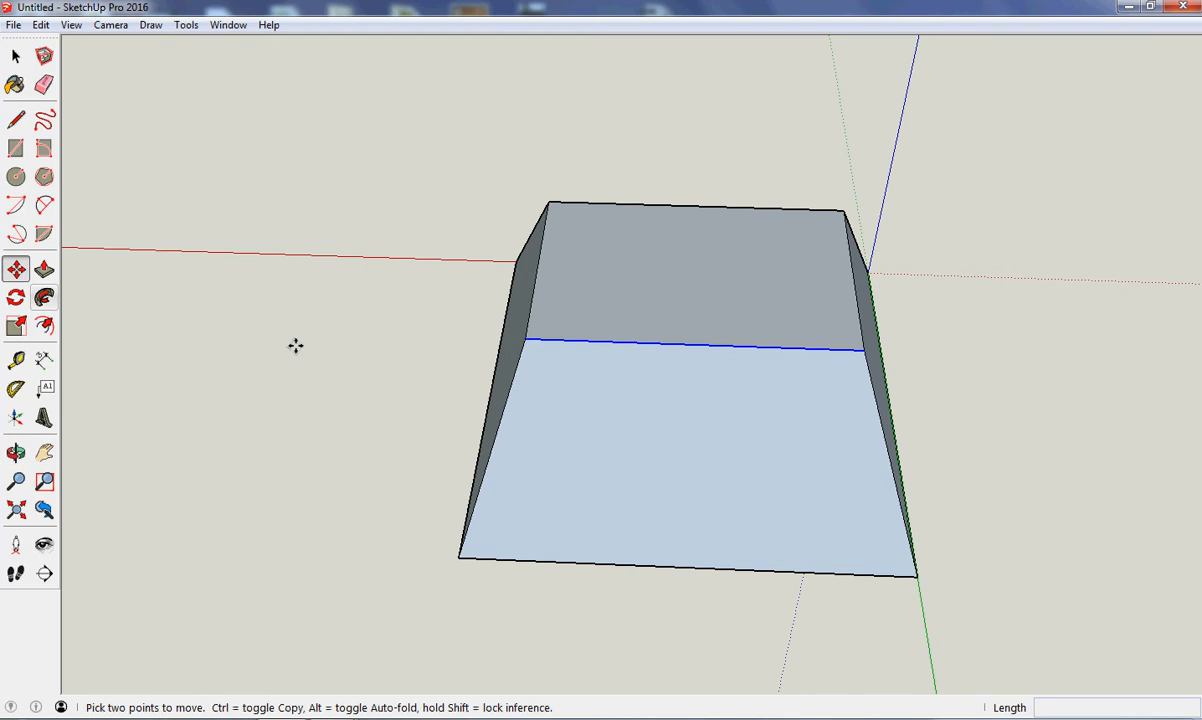
{"action": "left_click", "coordinate": [526, 340]}
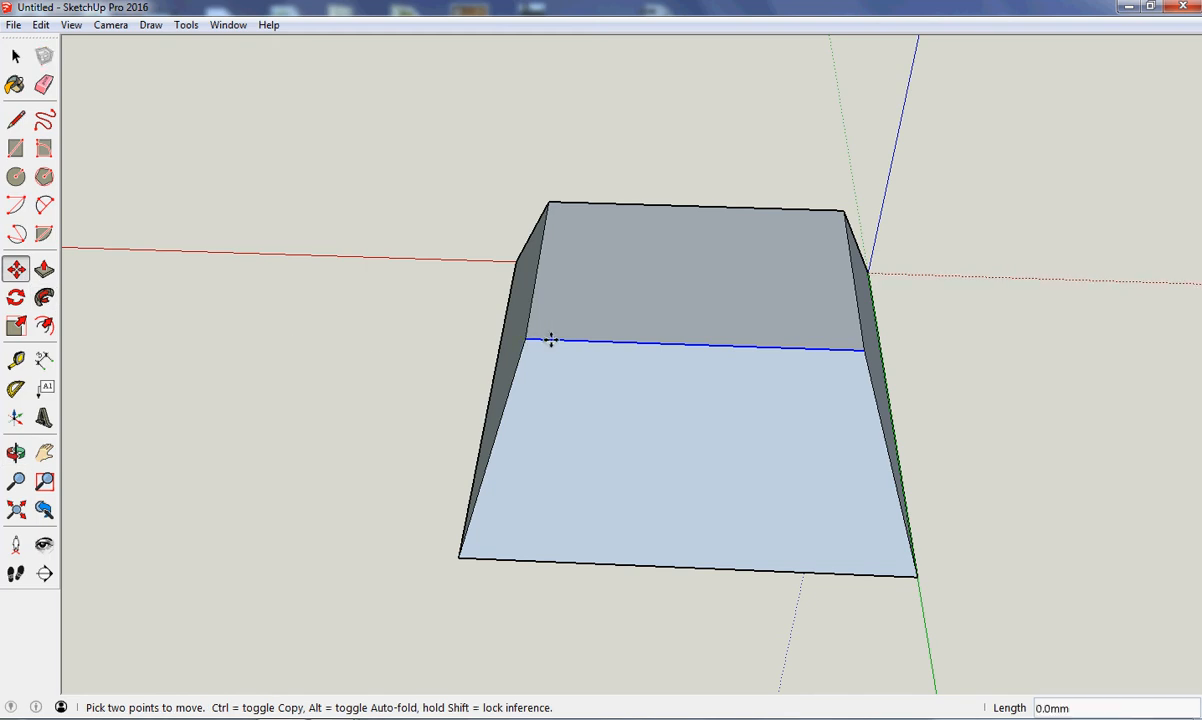
{"action": "left_click", "coordinate": [41, 25]}
{"action": "left_click", "coordinate": [80, 43]}
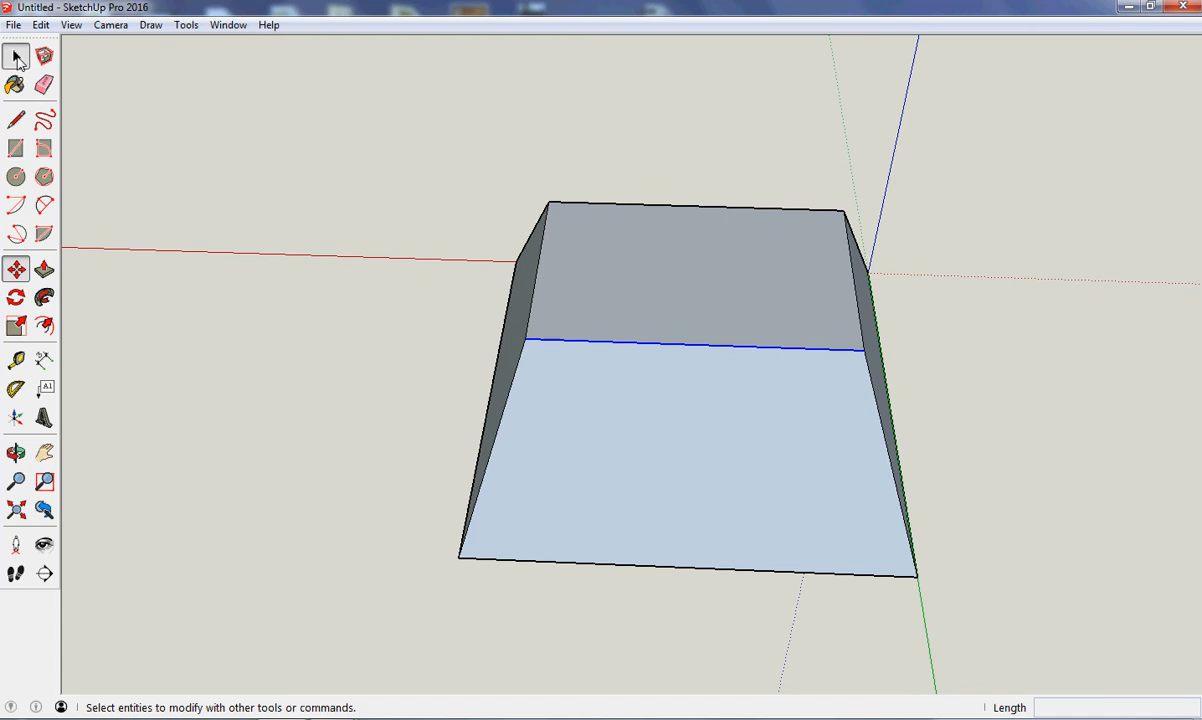
- Move the left slanted edge of the long sloping front face 10 mm inward along the red axis
{"action": "left_click", "coordinate": [16, 58]}
{"action": "left_click", "coordinate": [527, 346]}
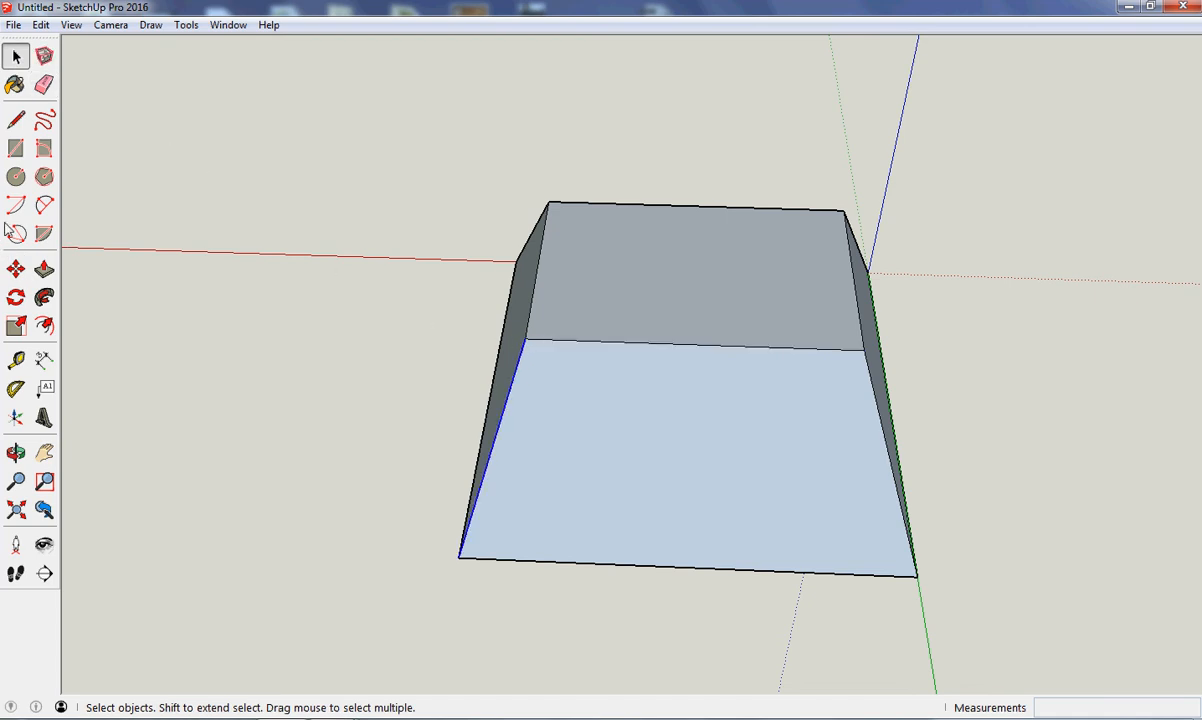
{"action": "left_click", "coordinate": [16, 269]}
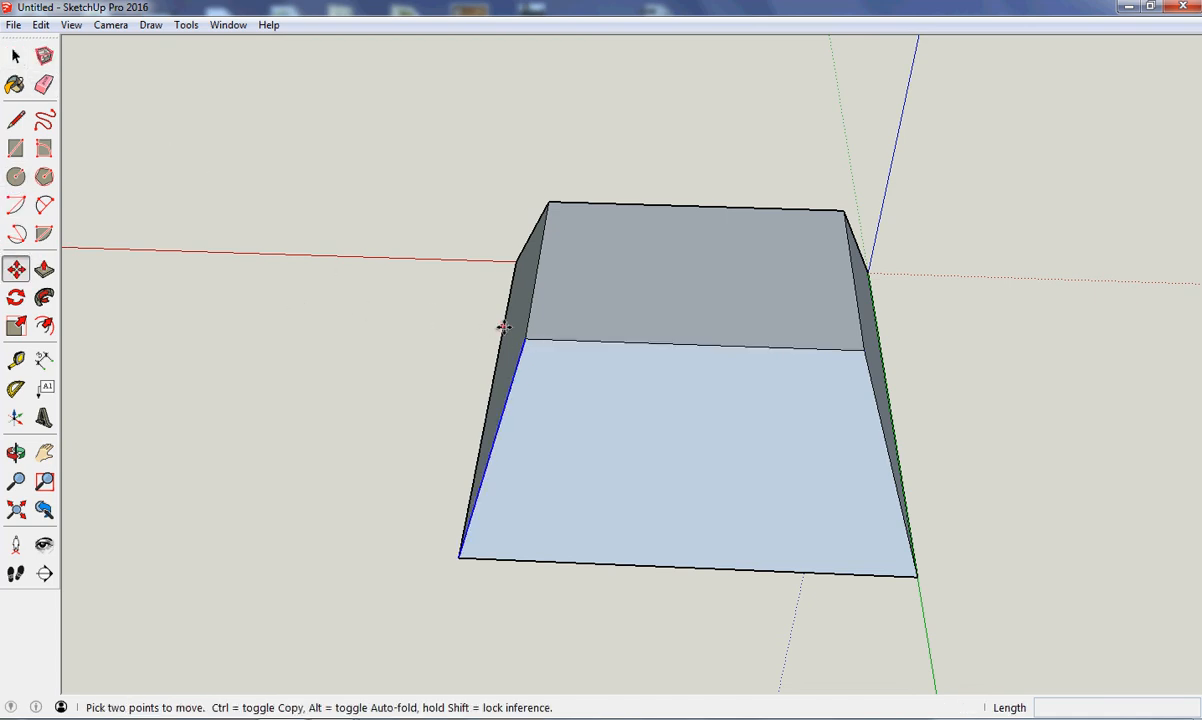
{"action": "left_click_drag", "start_coordinate": [530, 341], "coordinate": [573, 341]}
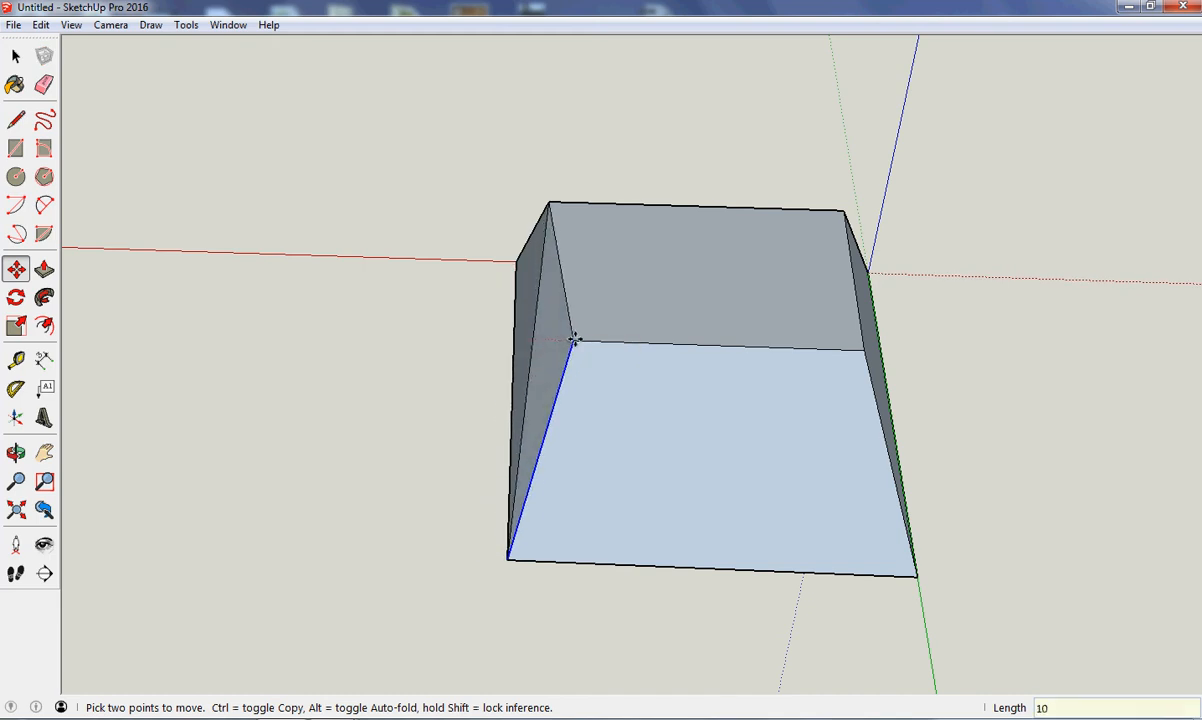
{"action": "key", "text": "Return"}
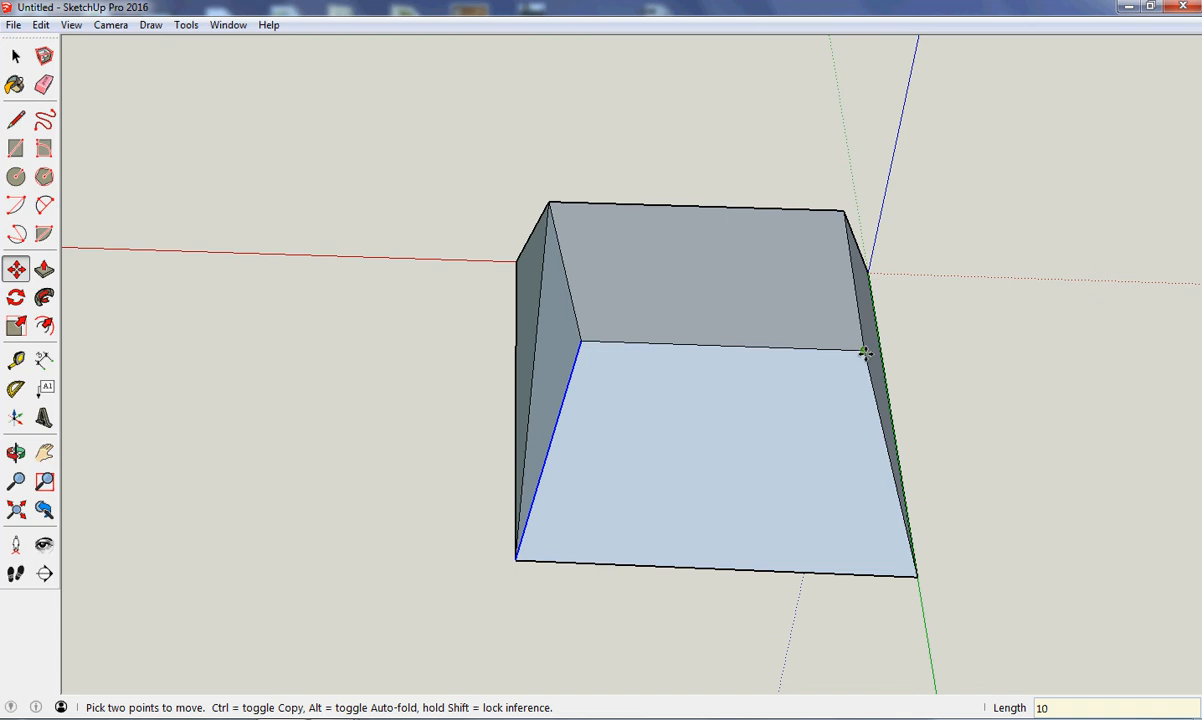
{"action": "left_click_drag", "start_coordinate": [862, 354], "coordinate": [840, 352]}
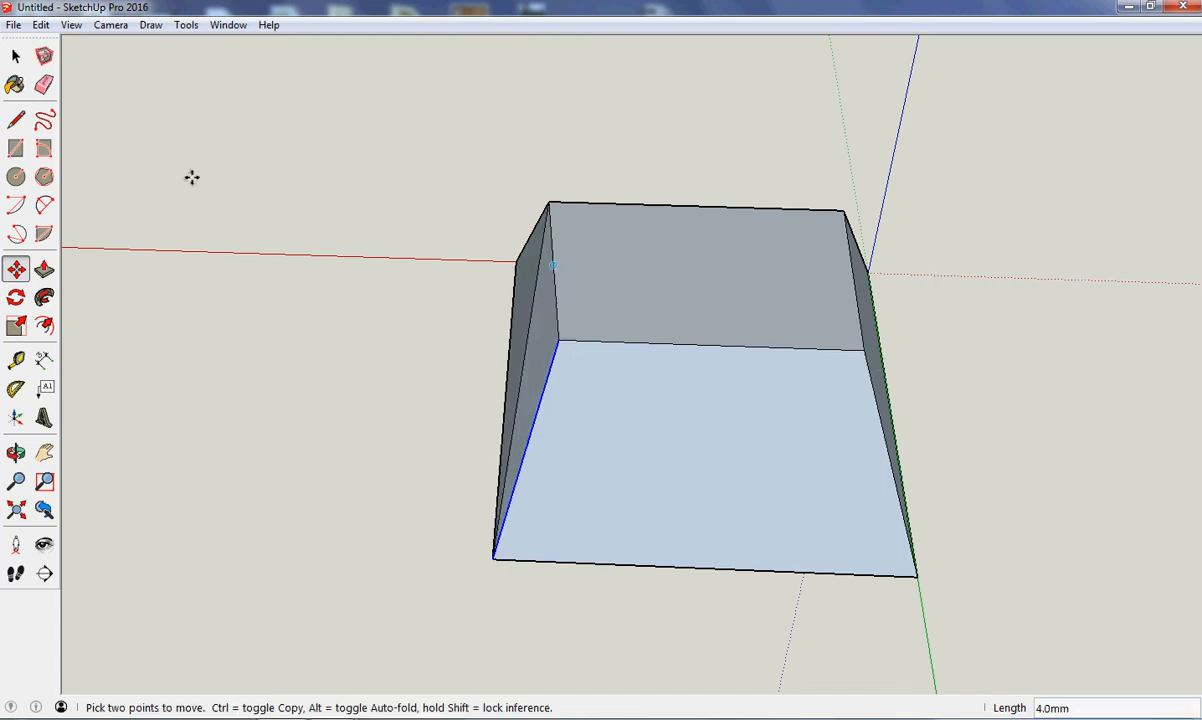
{"action": "left_click", "coordinate": [41, 25]}
{"action": "left_click", "coordinate": [70, 42]}
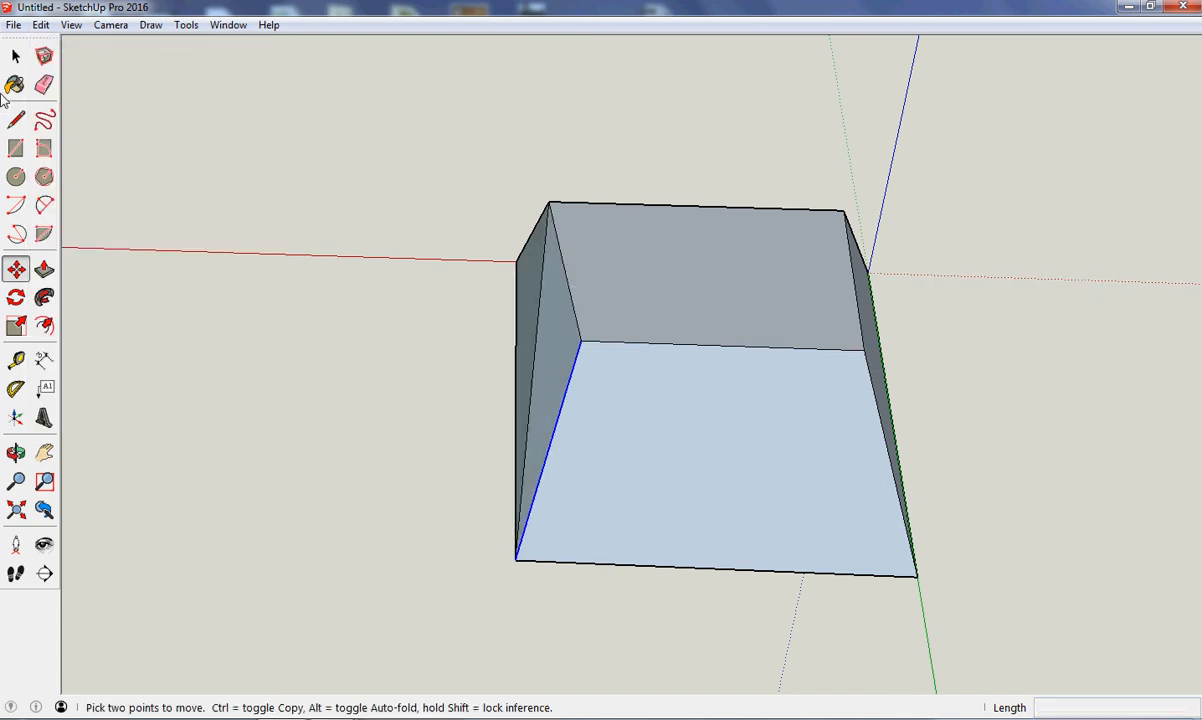
- Move the right slanted edge of the sloping front face 10 mm inward along the red axis
{"action": "left_click", "coordinate": [15, 57]}
{"action": "left_click", "coordinate": [1162, 527]}
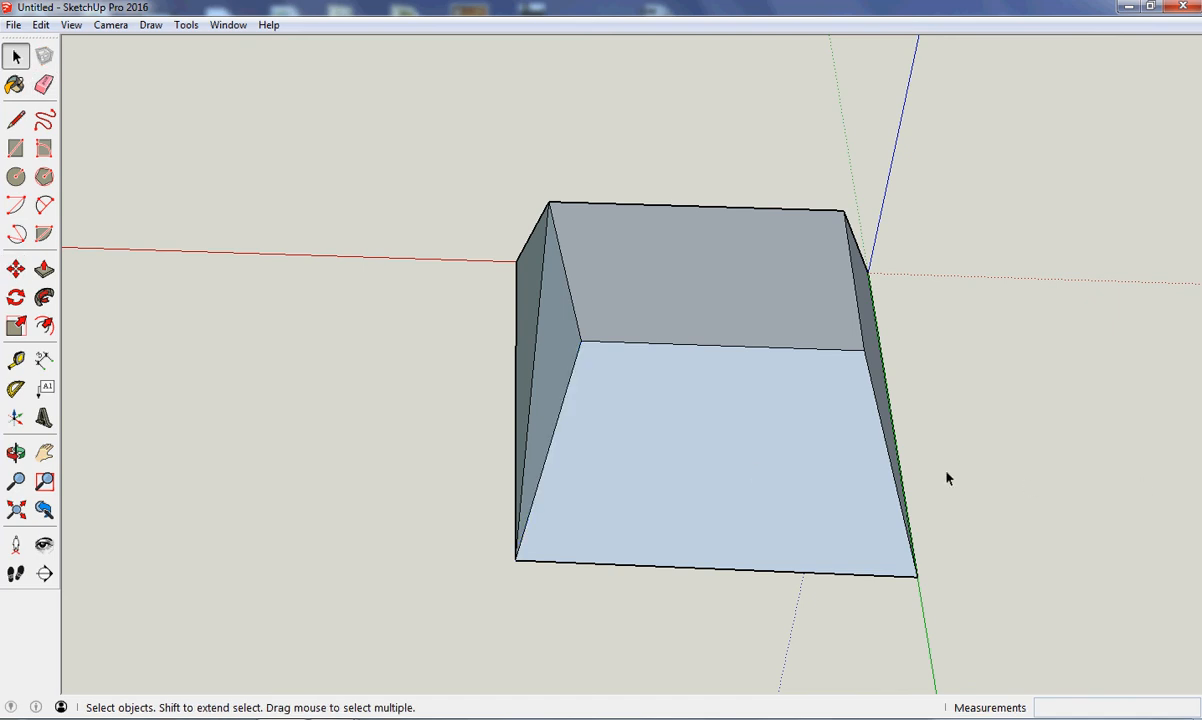
{"action": "left_click", "coordinate": [889, 470]}
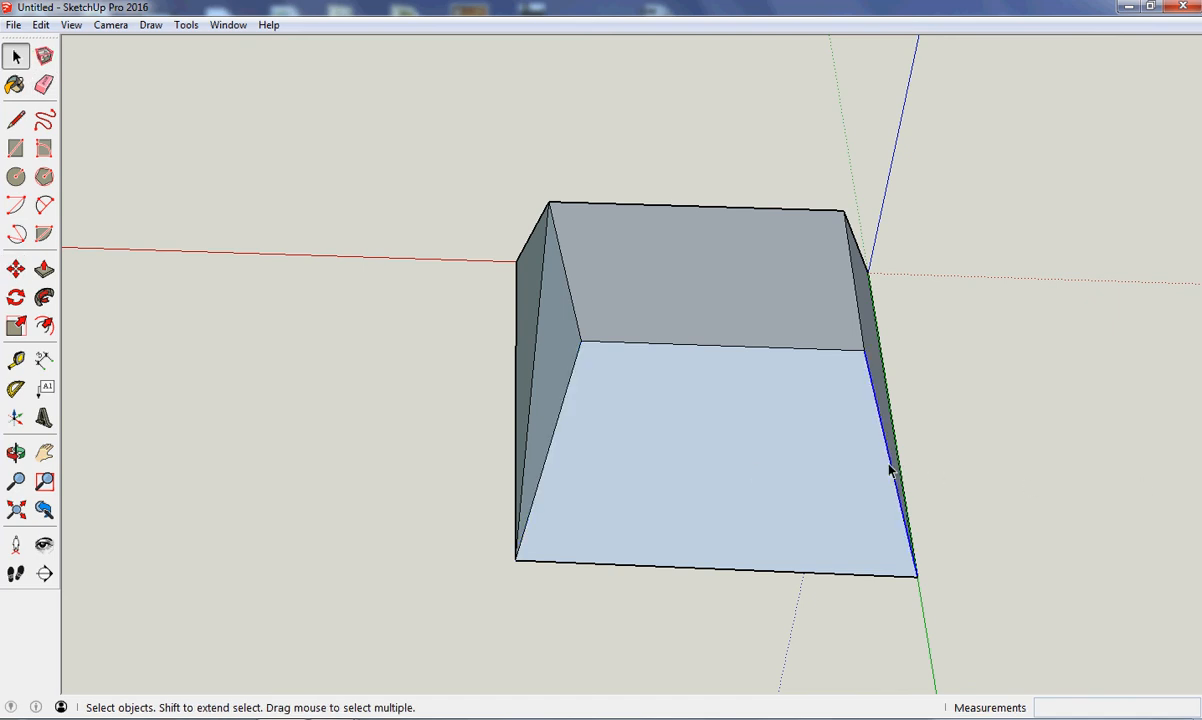
{"action": "left_click", "coordinate": [15, 269]}
{"action": "left_click", "coordinate": [865, 353]}
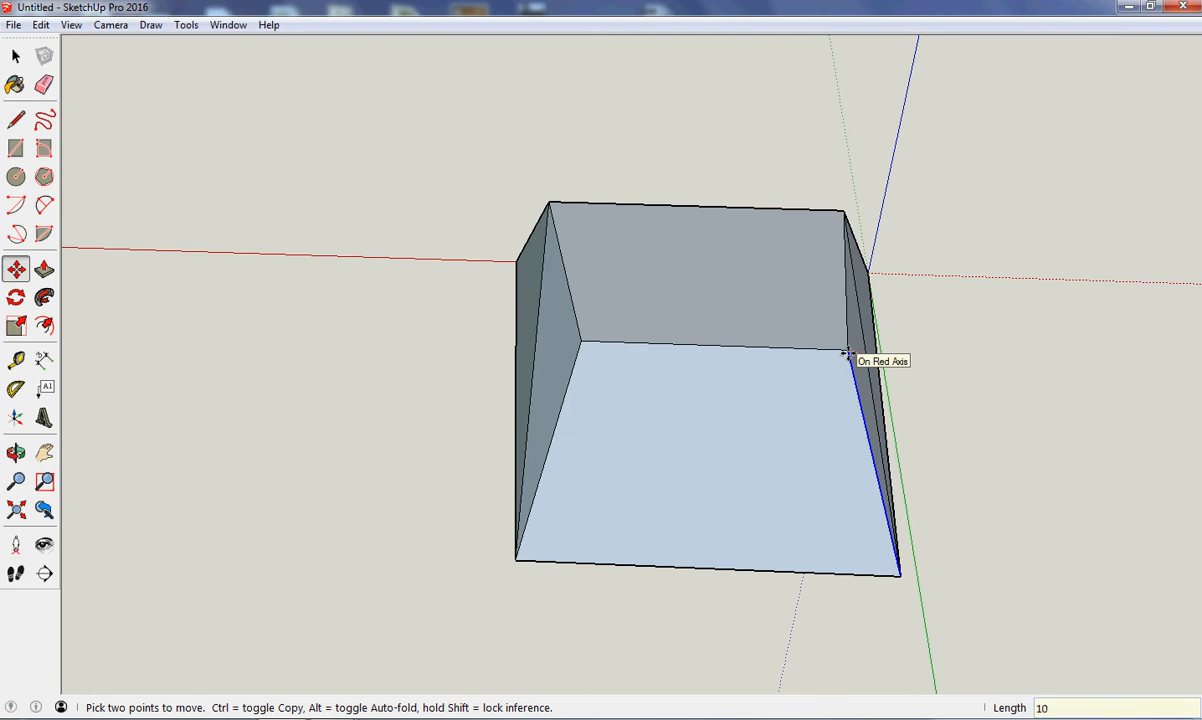
{"action": "key", "text": "Return"}
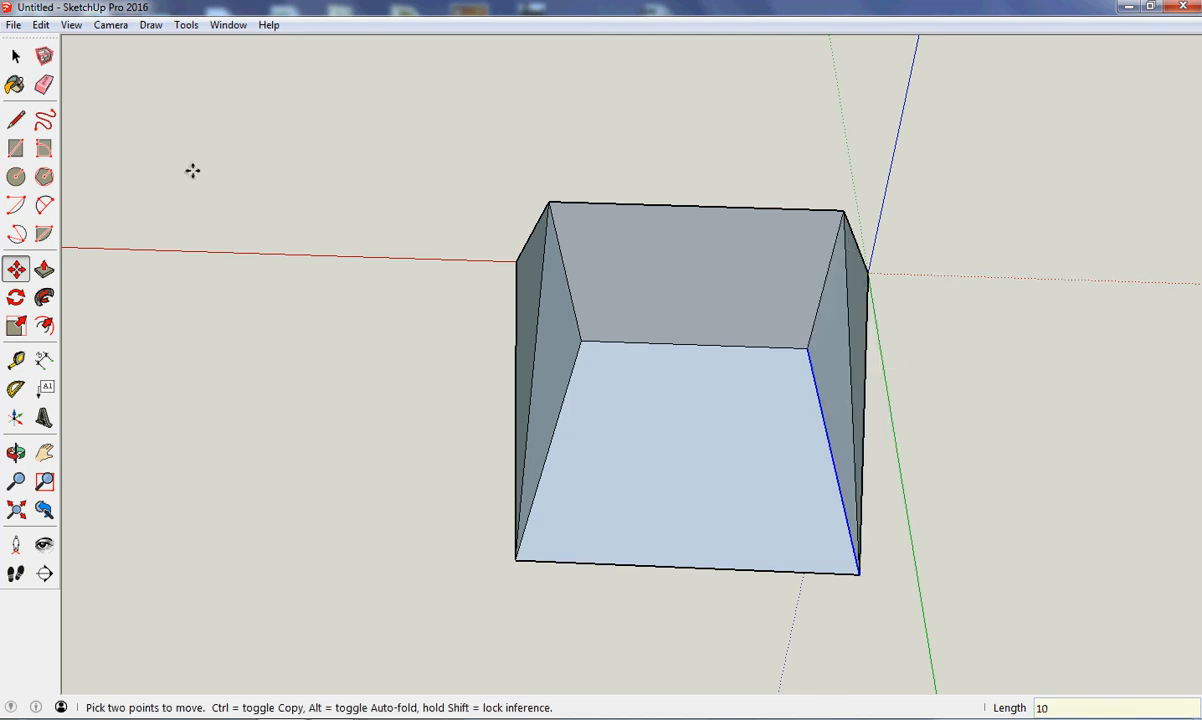
- Inspect the reshaped block from standard isometric views, orbiting around to its opposite side in between
{"action": "left_click", "coordinate": [100, 27]}
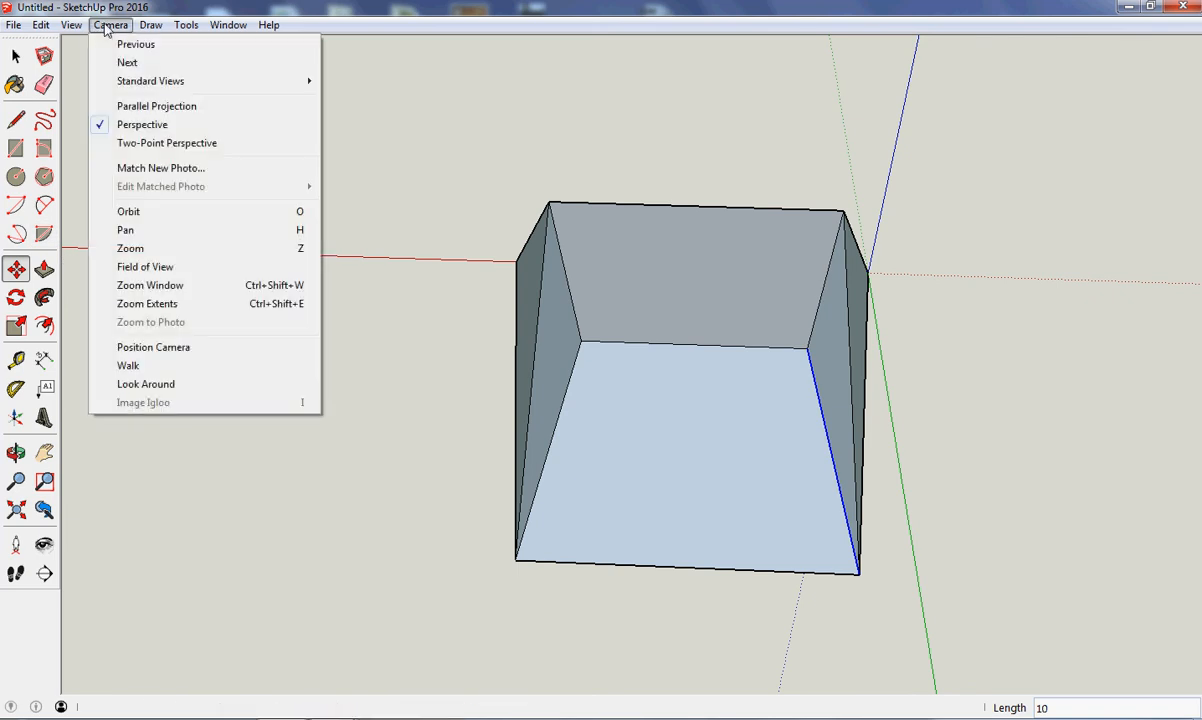
{"action": "mouse_move", "coordinate": [208, 83]}
{"action": "left_click", "coordinate": [395, 192]}
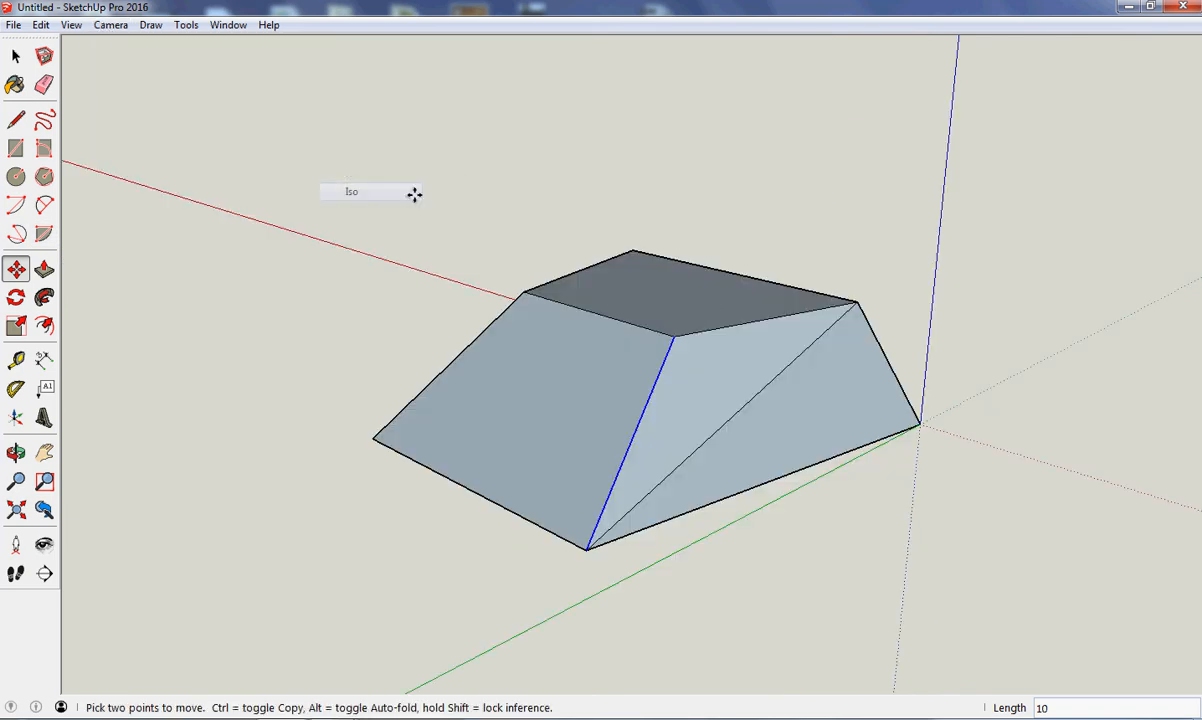
{"action": "left_click", "coordinate": [16, 453]}
{"action": "left_click_drag", "start_coordinate": [617, 461], "coordinate": [614, 569]}
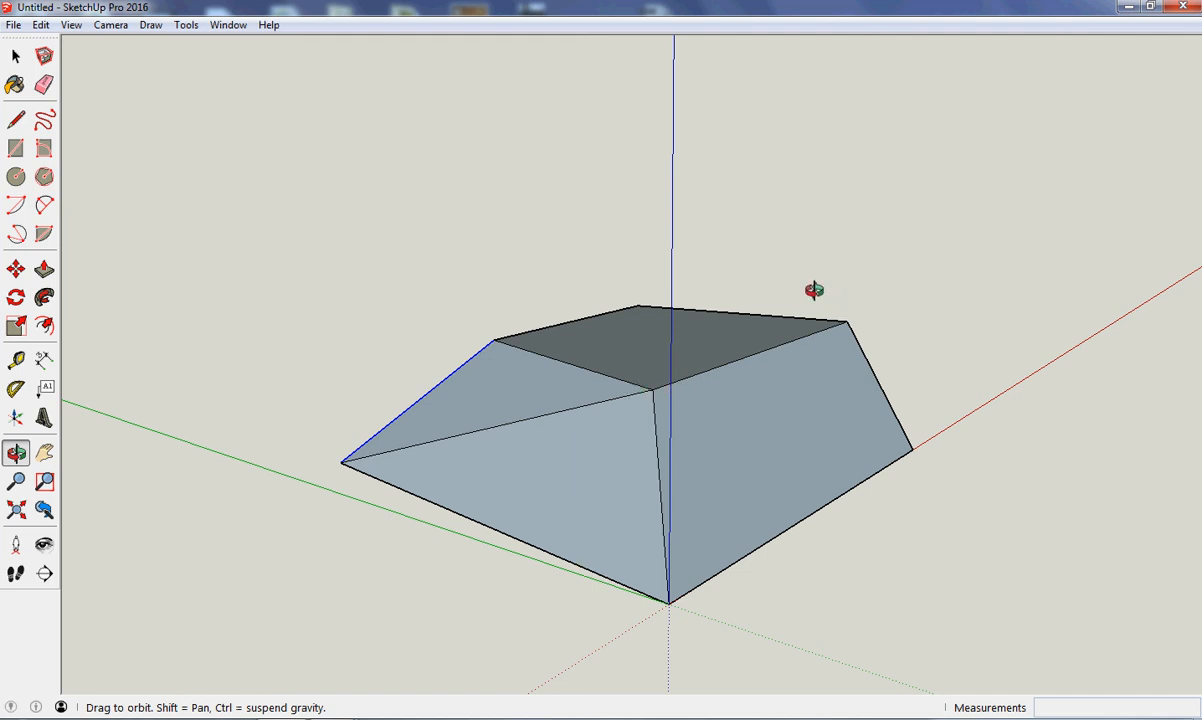
{"action": "left_click", "coordinate": [111, 25]}
{"action": "mouse_move", "coordinate": [148, 84]}
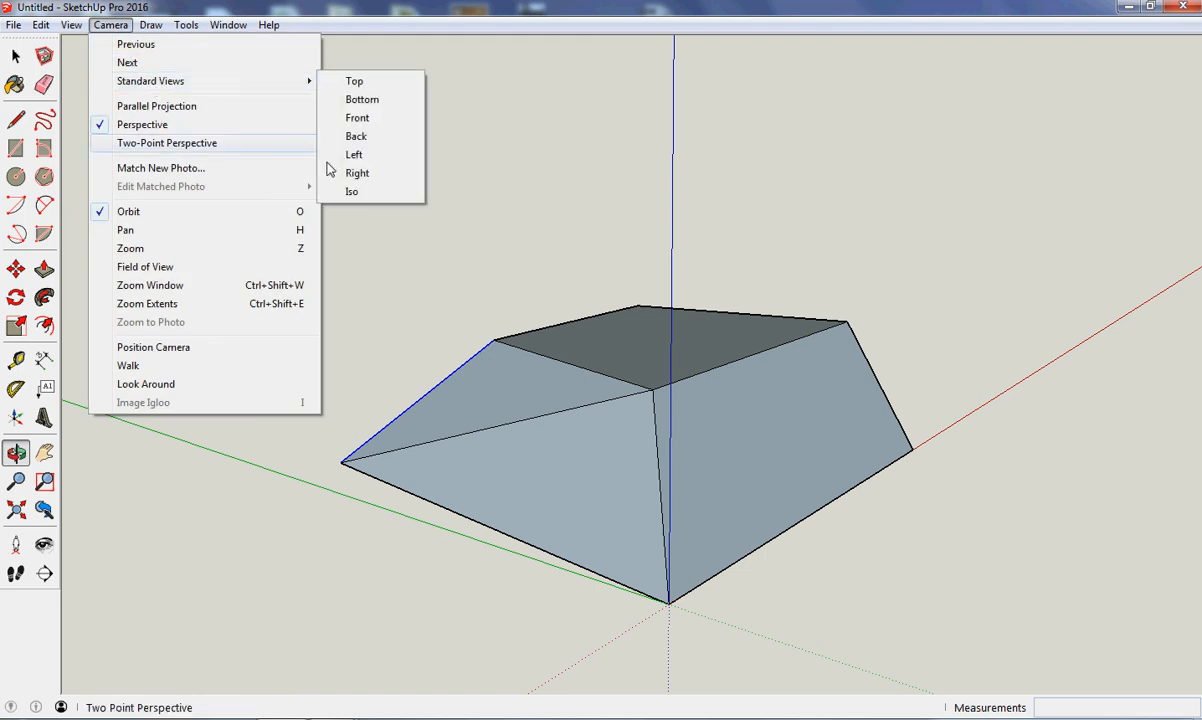
{"action": "left_click", "coordinate": [345, 190]}
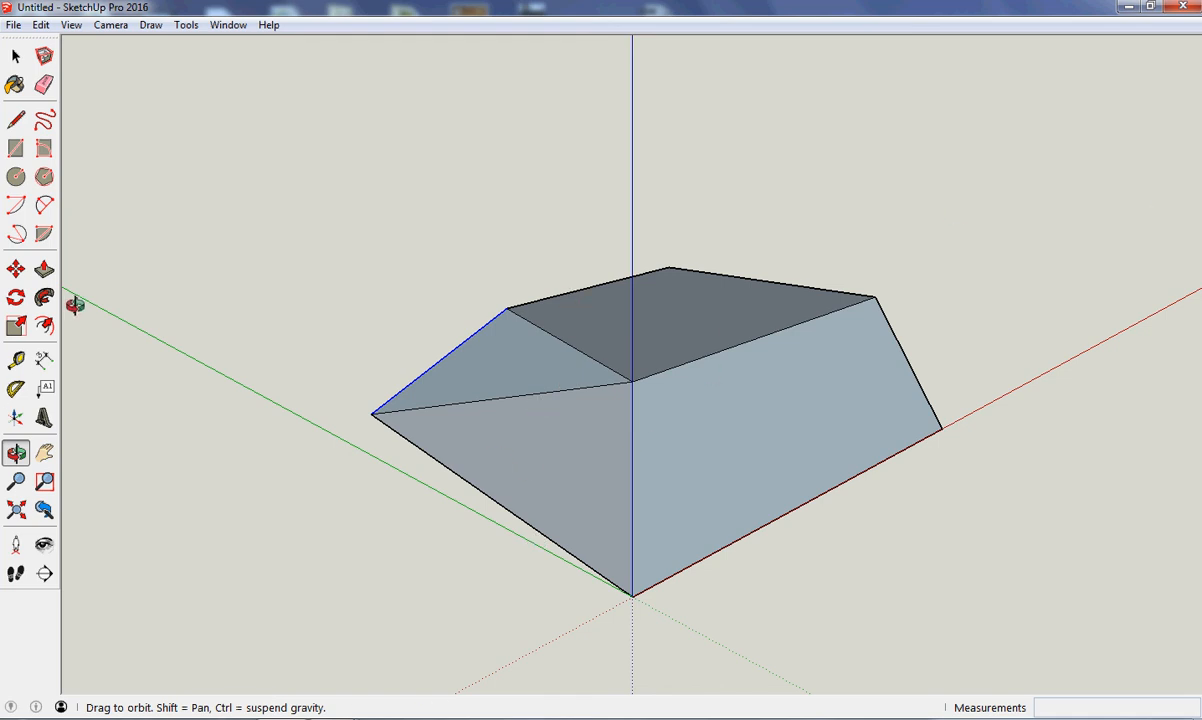
{"action": "left_click", "coordinate": [17, 151]}
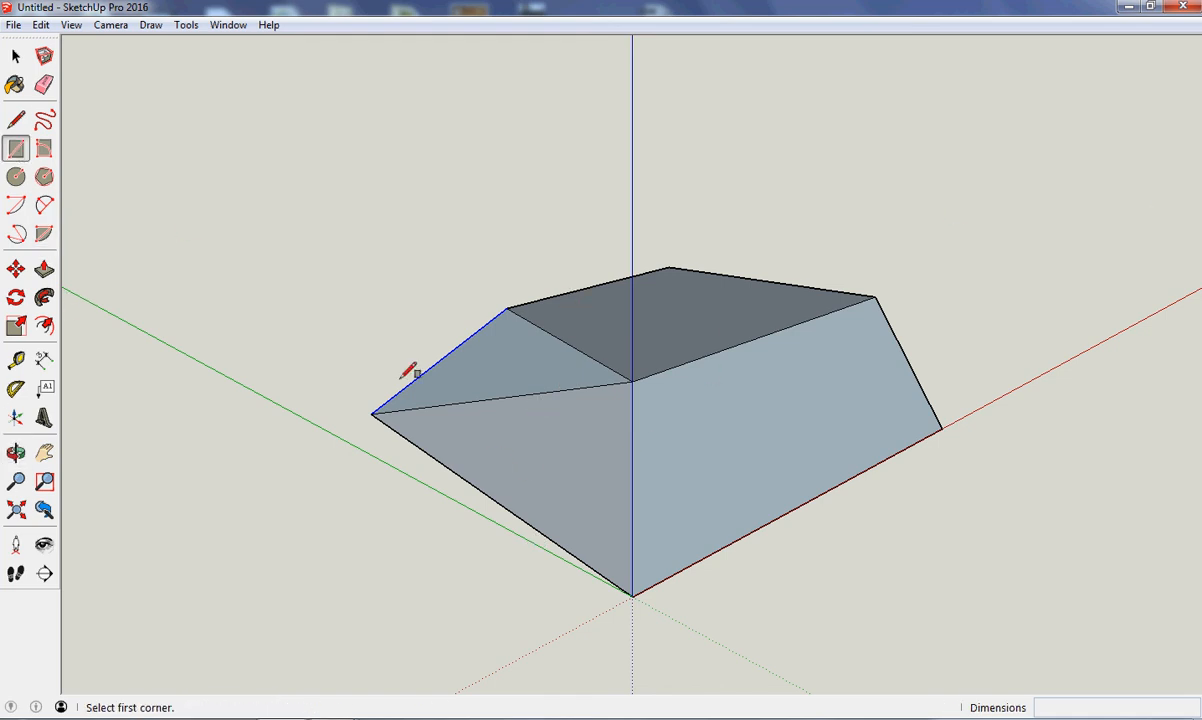
{"action": "left_click", "coordinate": [585, 570]}
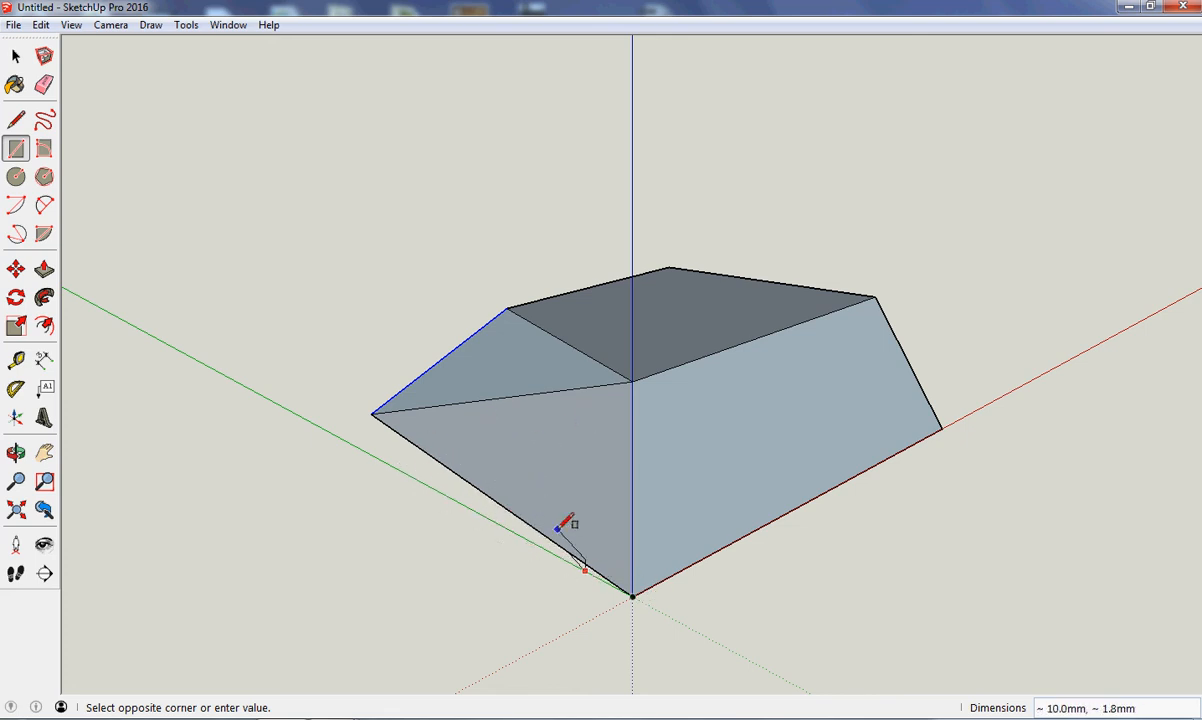
{"action": "left_click", "coordinate": [468, 591]}
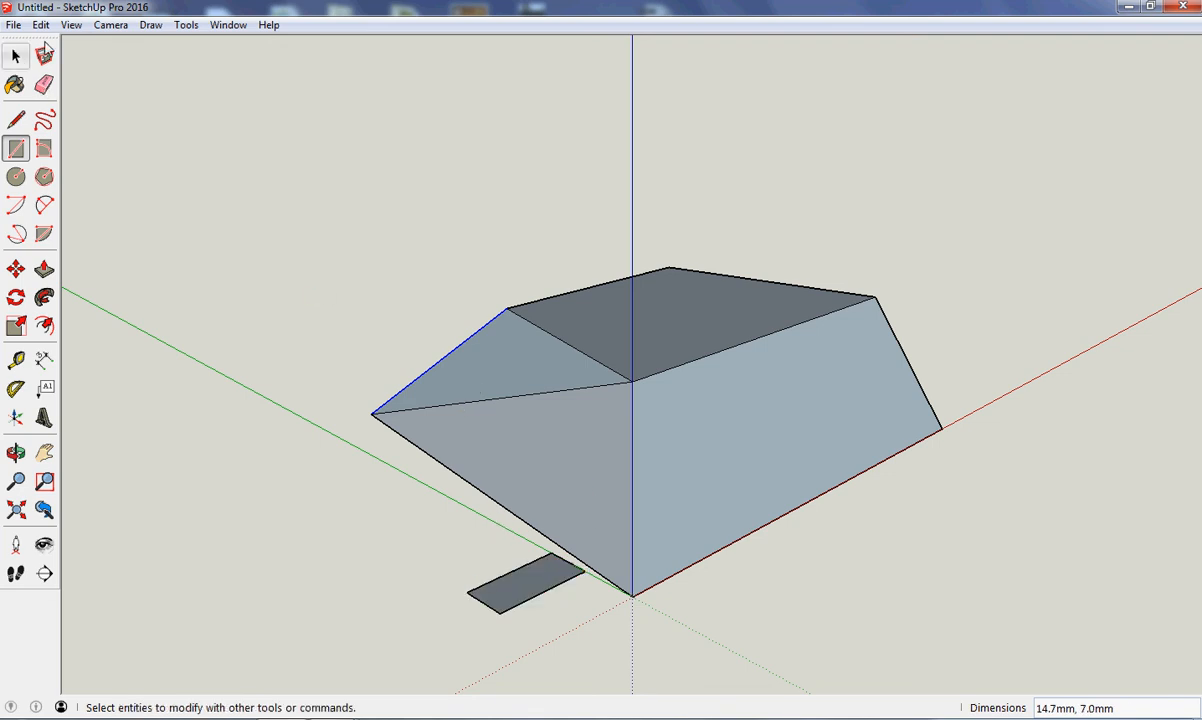
{"action": "left_click", "coordinate": [41, 25]}
{"action": "left_click", "coordinate": [77, 45]}
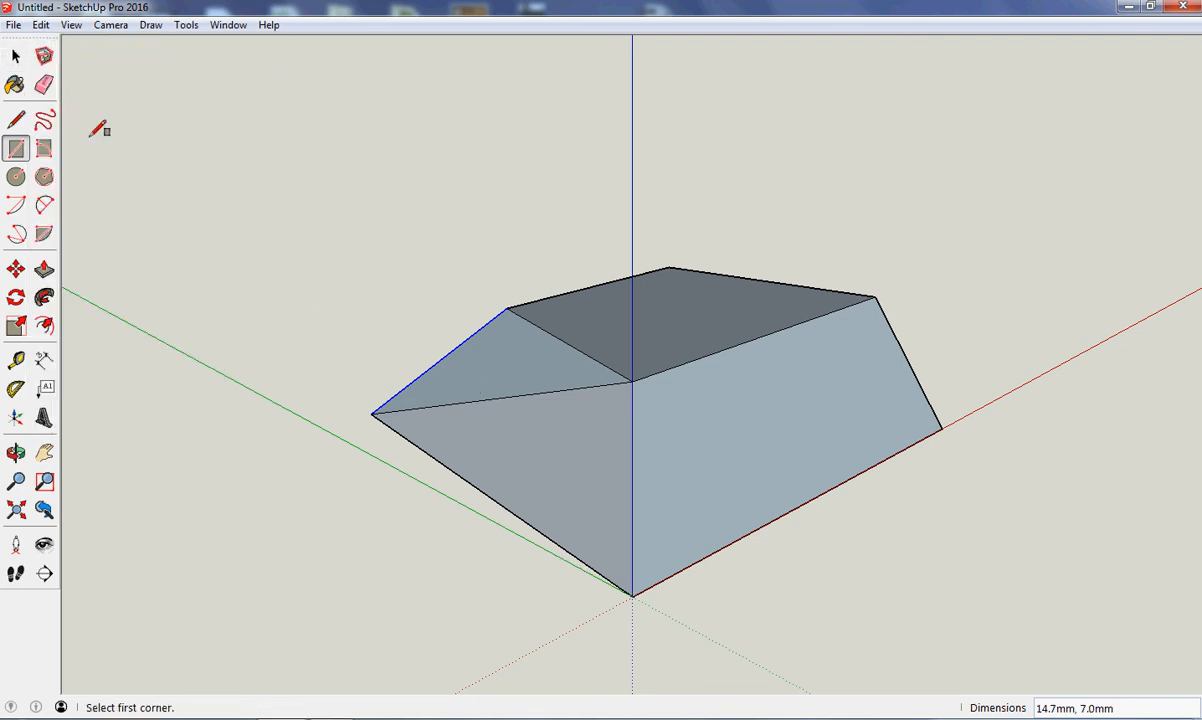
- Draw a rectangle about 14 by 16 mm from the origin corner along the slanted side, plus a smaller one from its upper corner on that face
{"action": "left_click", "coordinate": [634, 596]}
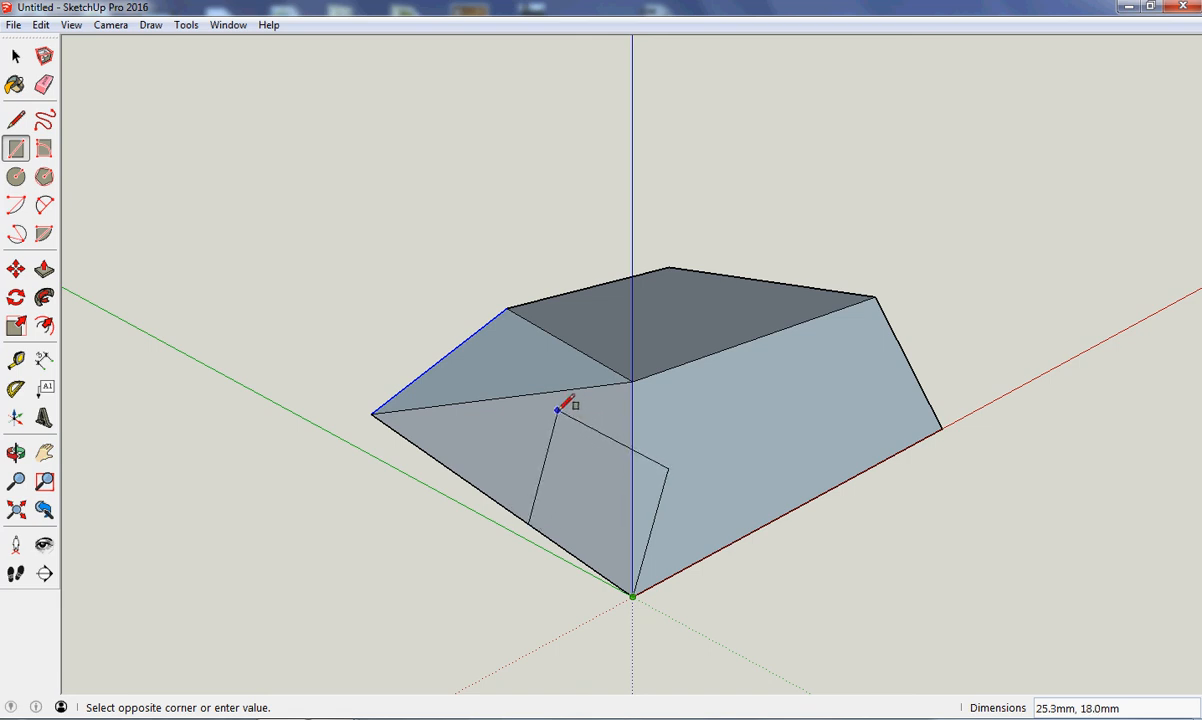
{"action": "left_click", "coordinate": [598, 447]}
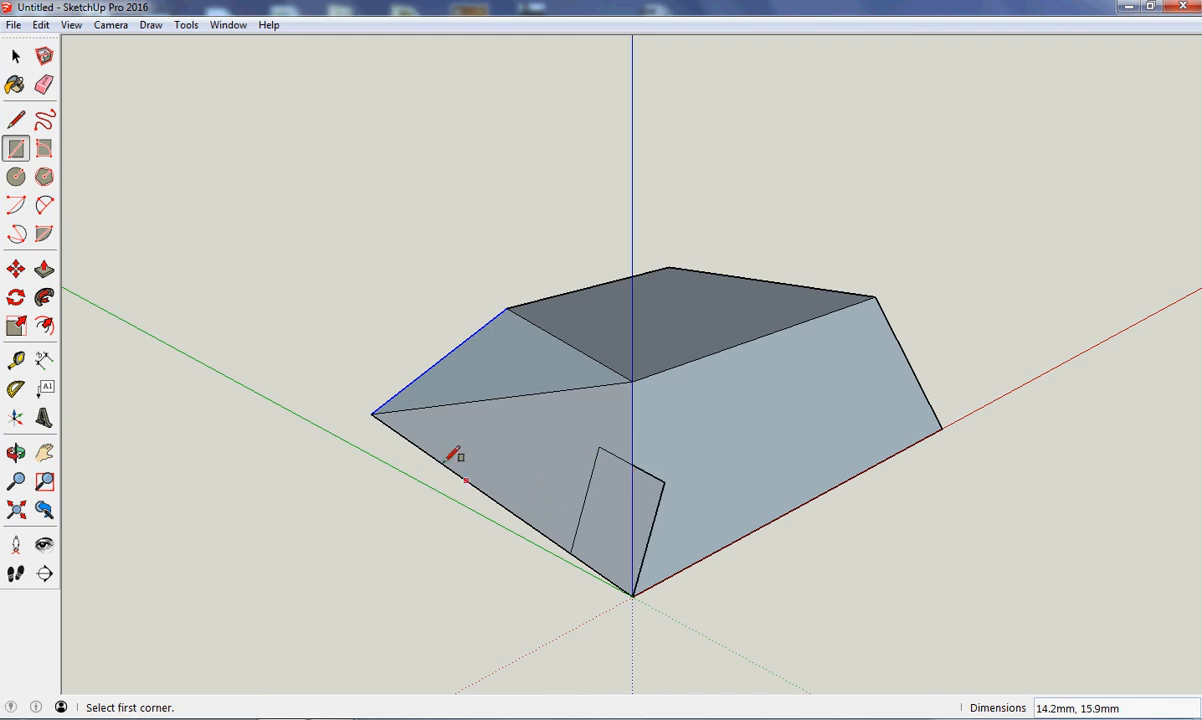
{"action": "left_click", "coordinate": [598, 447]}
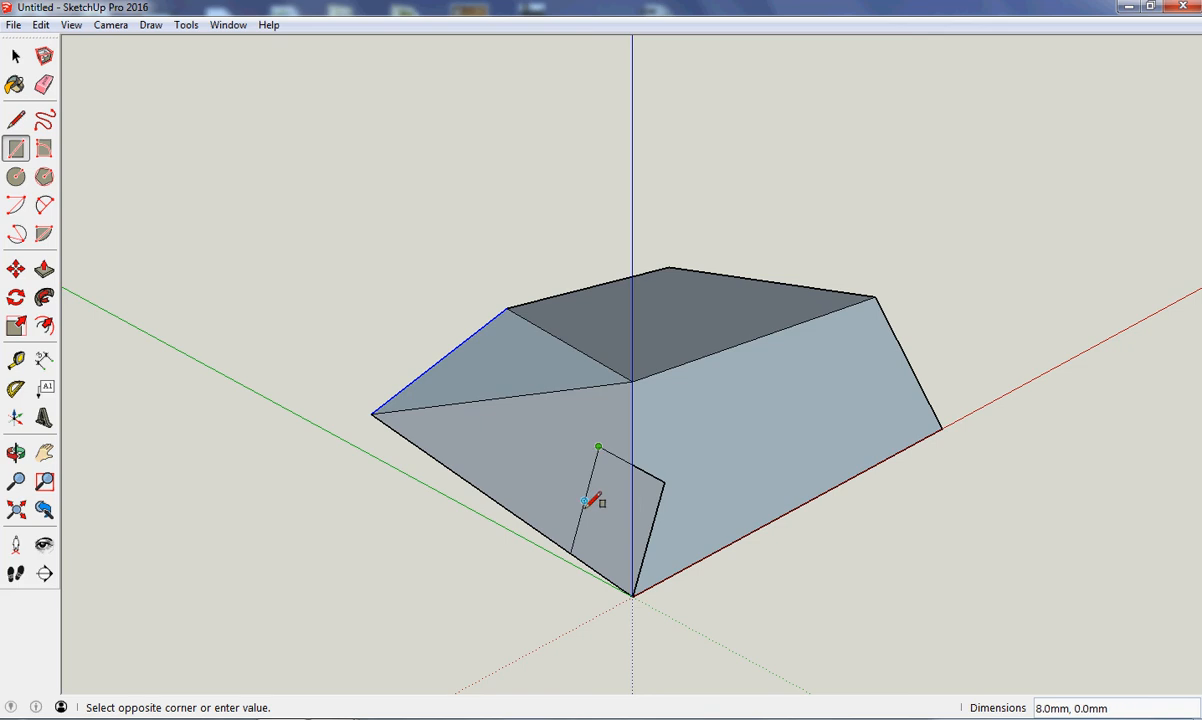
{"action": "left_click", "coordinate": [543, 451]}
- Erase the remaining edges of the larger rectangle, keeping only the small rectangle on the slanted side face
{"action": "left_click", "coordinate": [44, 85]}
{"action": "left_click", "coordinate": [586, 513]}
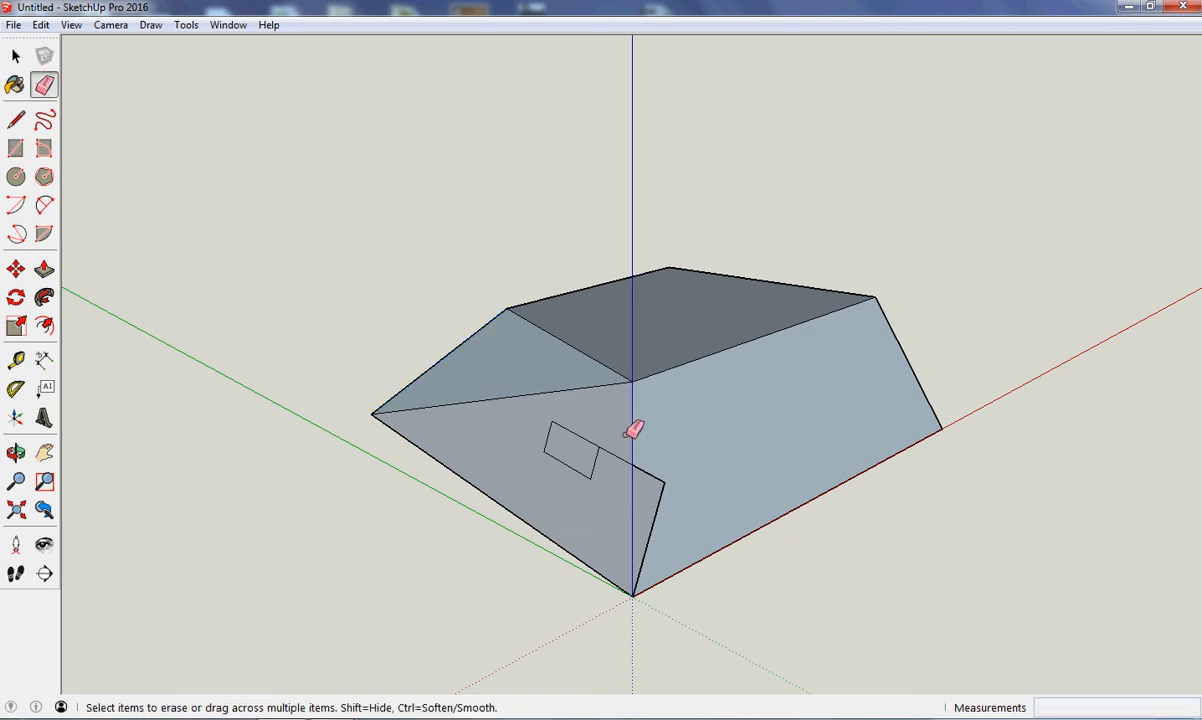
{"action": "left_click", "coordinate": [652, 476]}
{"action": "left_click", "coordinate": [662, 498]}
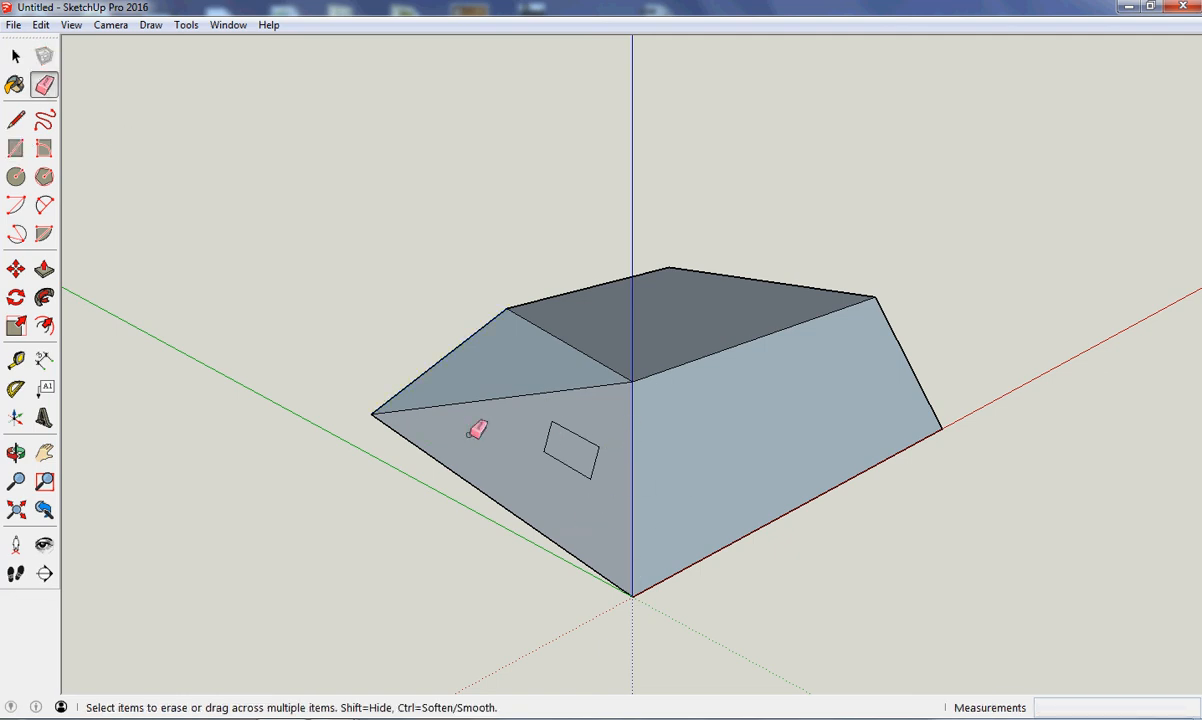
- Push the small rectangle on the slanted side face about 154 mm through the block with Push/Pull
{"action": "left_click", "coordinate": [45, 270]}
{"action": "left_click", "coordinate": [571, 449]}
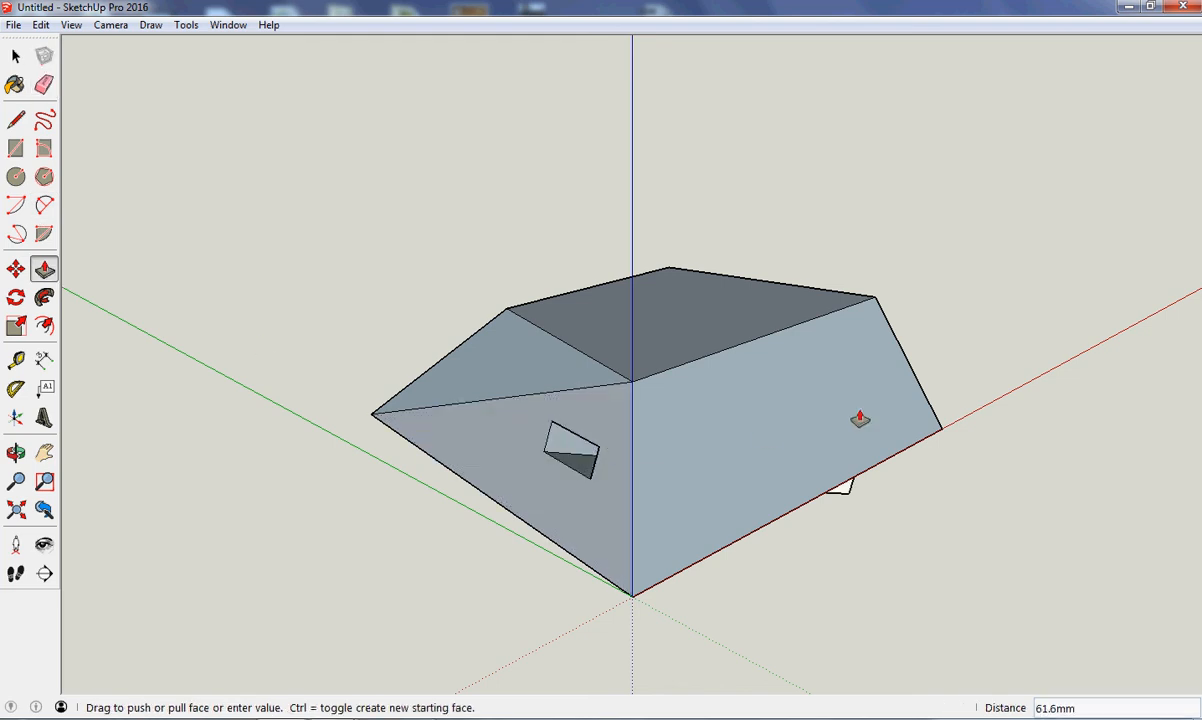
{"action": "left_click", "coordinate": [1098, 406]}
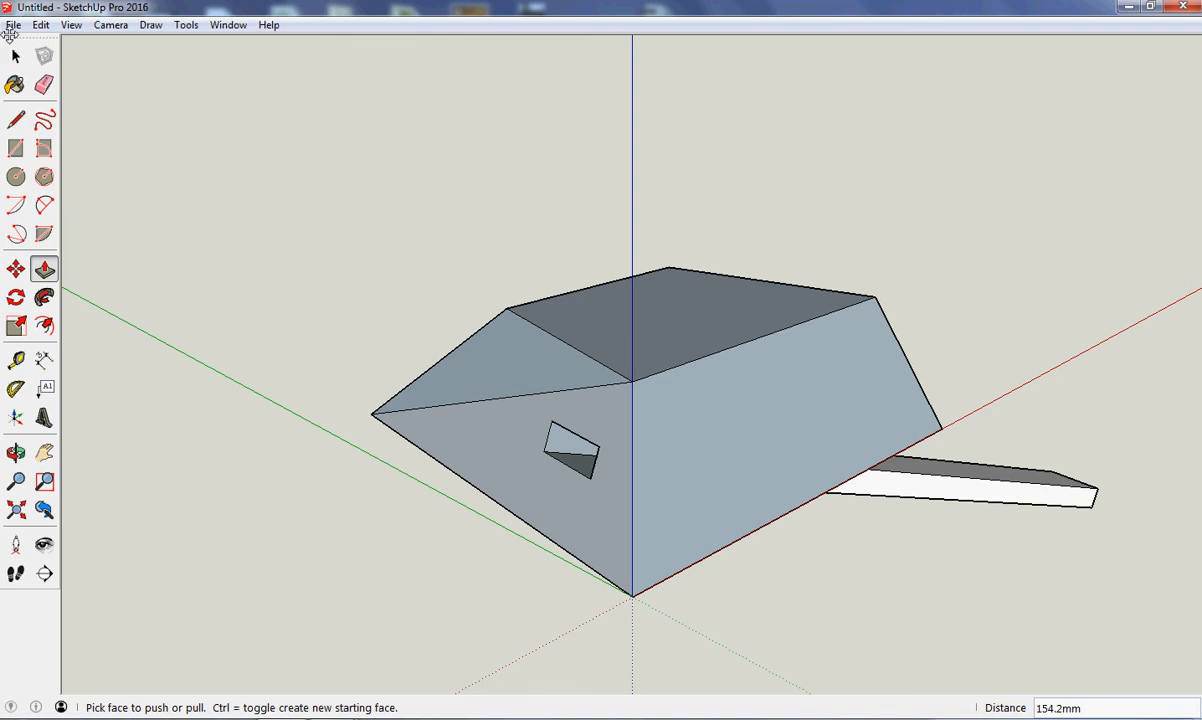
- Undo the Push/Pull of the small rectangle and the last two edge erasures
{"action": "left_click", "coordinate": [39, 25]}
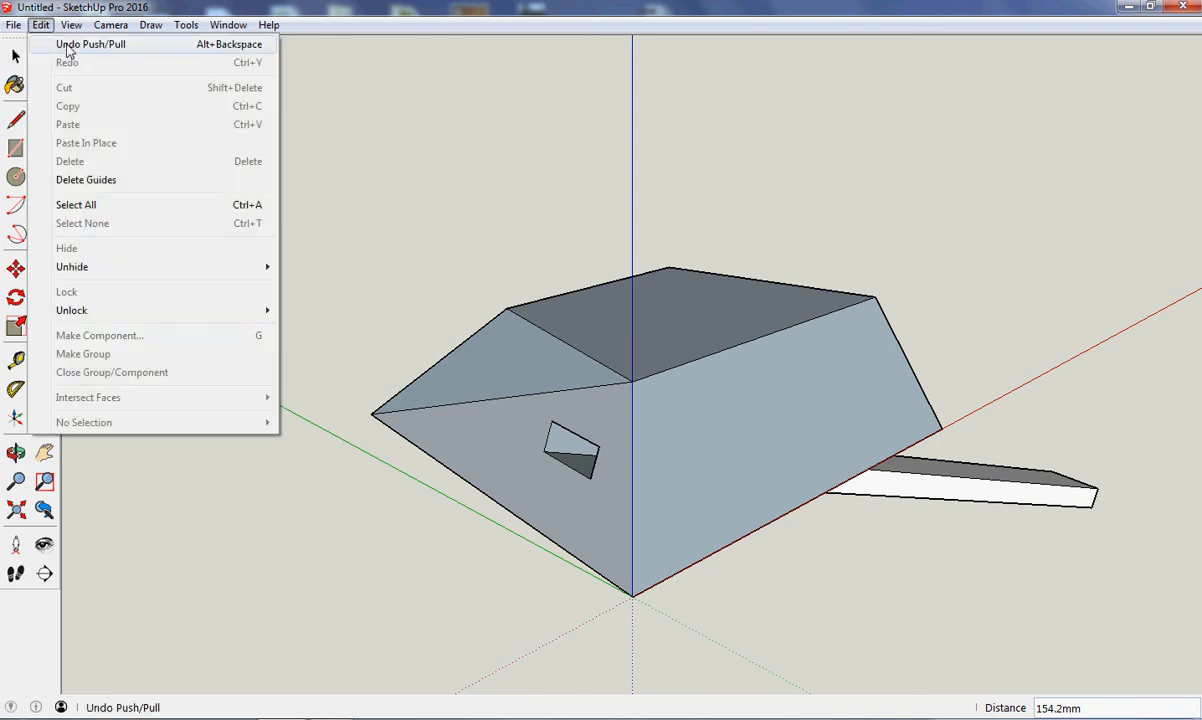
{"action": "left_click", "coordinate": [68, 46]}
{"action": "left_click", "coordinate": [42, 26]}
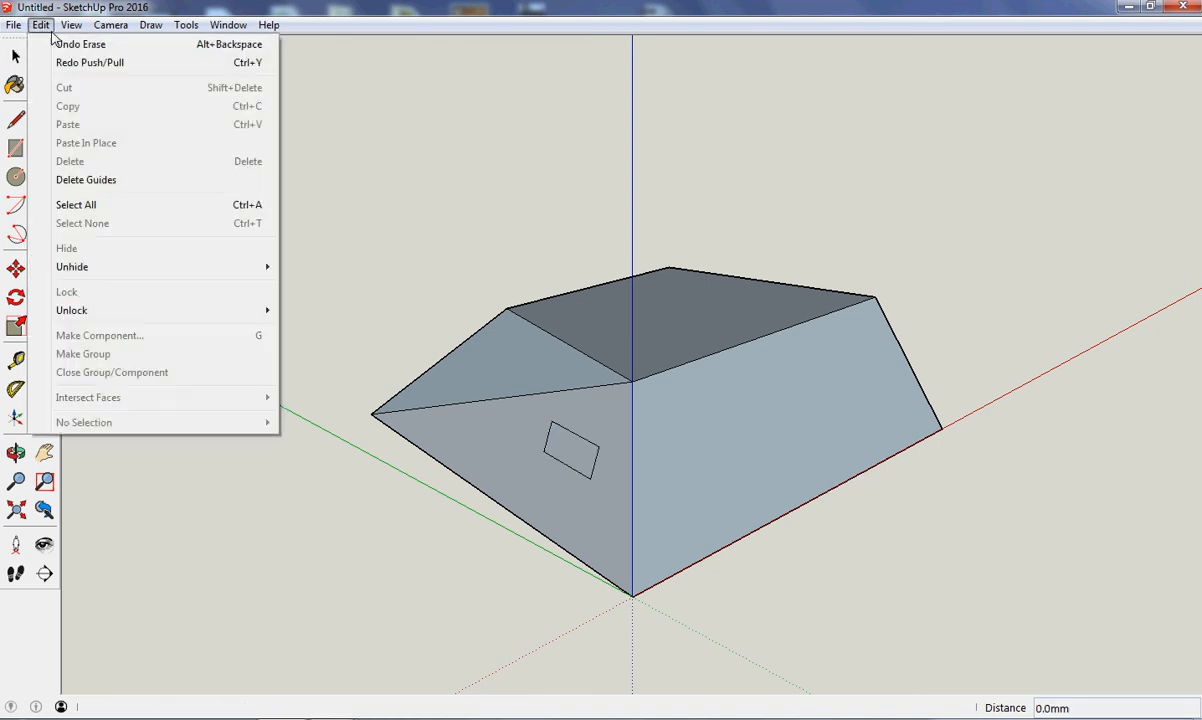
{"action": "left_click", "coordinate": [60, 45]}
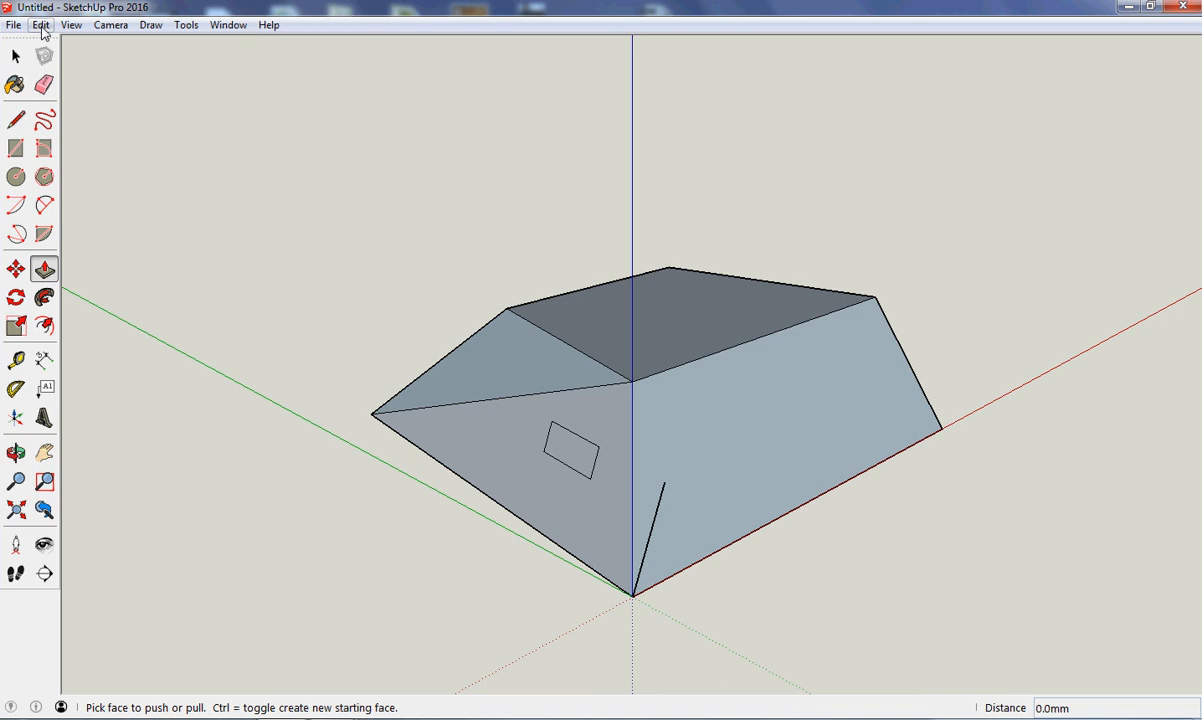
{"action": "left_click", "coordinate": [42, 30]}
{"action": "left_click", "coordinate": [414, 106]}
{"action": "key", "text": "ctrl+z"}
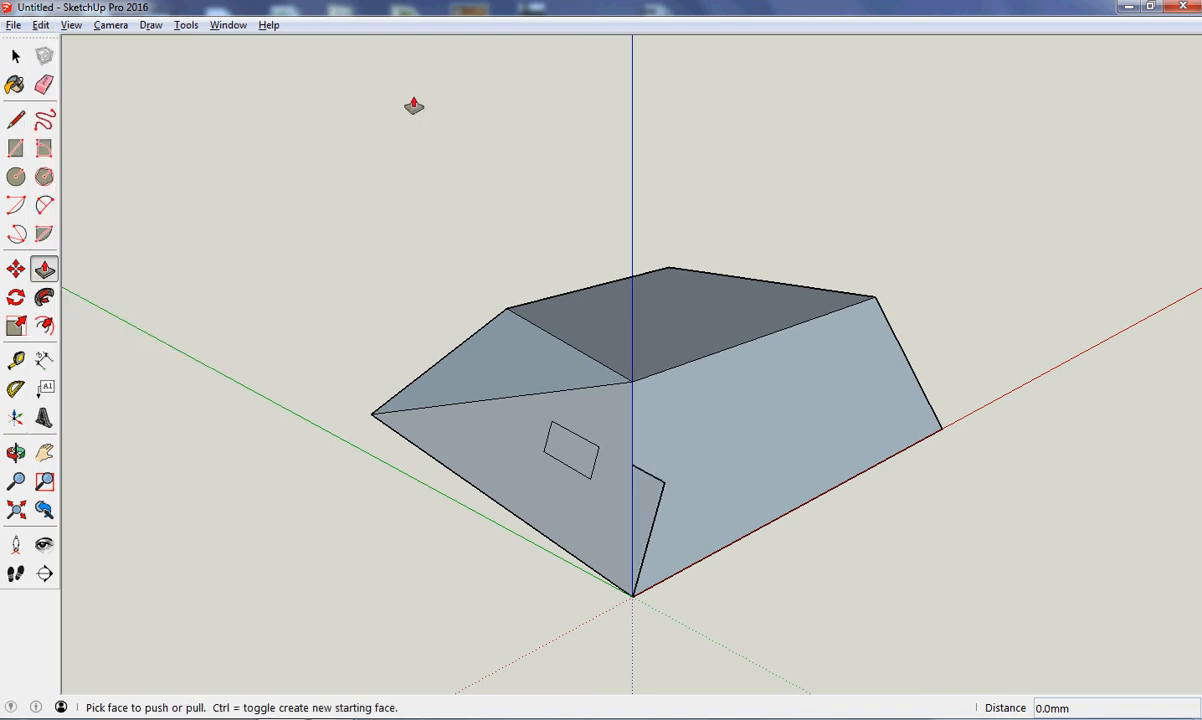
- Undo the remaining rectangle edits and both 10 mm inward edge moves, returning to the tapered block on its full square base
{"action": "key", "text": "ctrl+z"}
{"action": "key", "text": "ctrl+z"}
{"action": "key", "text": "ctrl+z"}
{"action": "key", "text": "ctrl+z"}
{"action": "key", "text": "ctrl+z"}
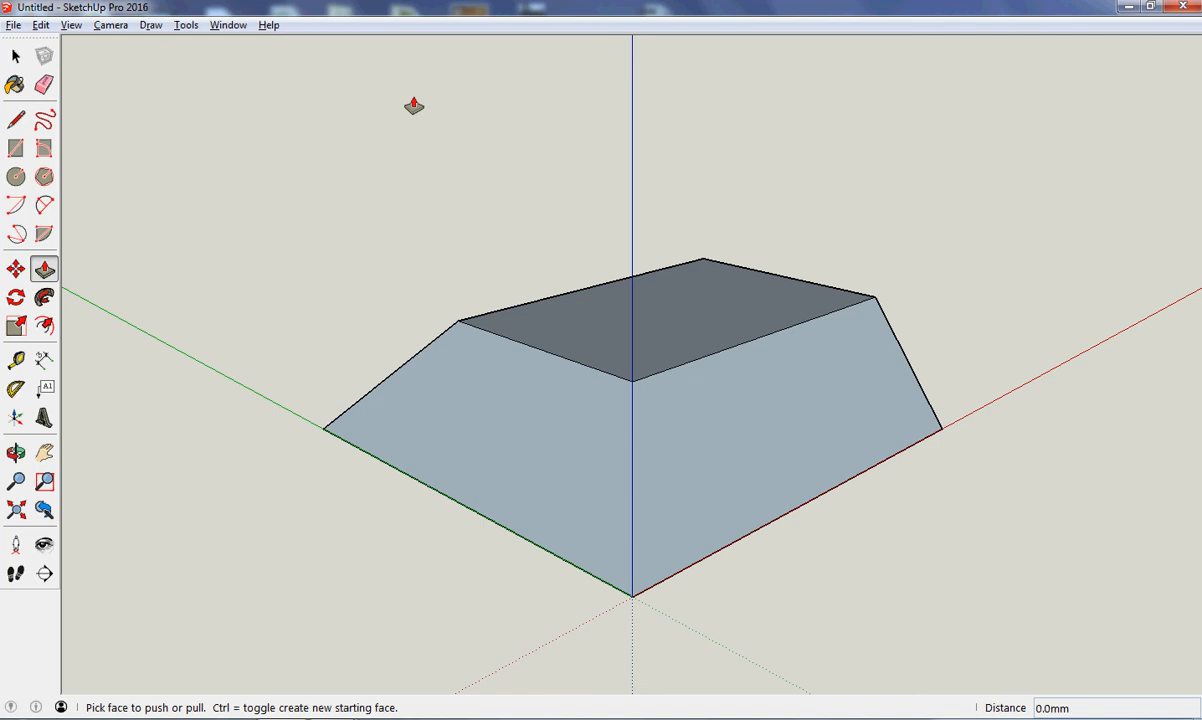